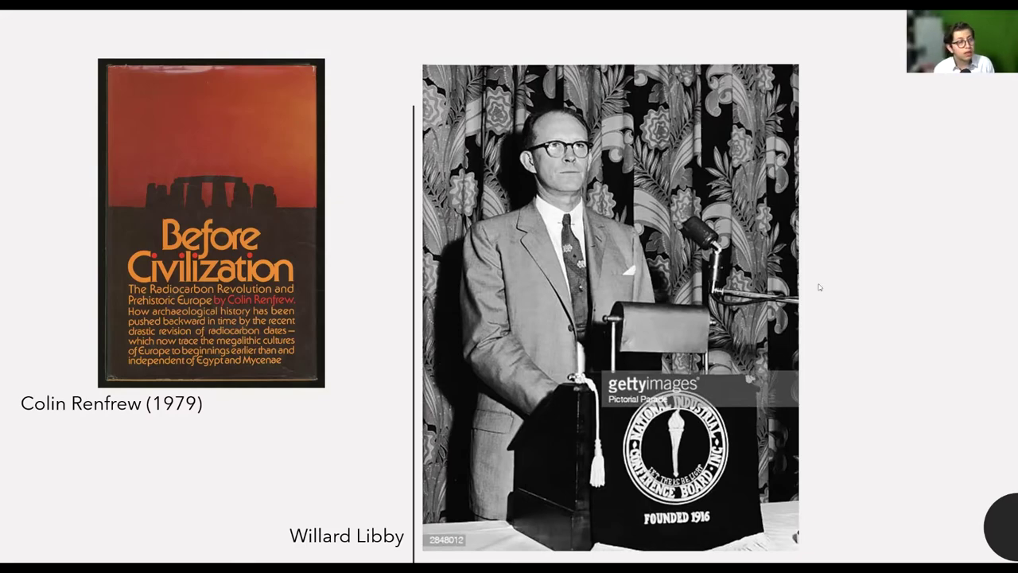
Advance from Mexico's first radiocarbon laboratory slide to the ISOARCH and IDEArq website slide
left_click(845, 314)
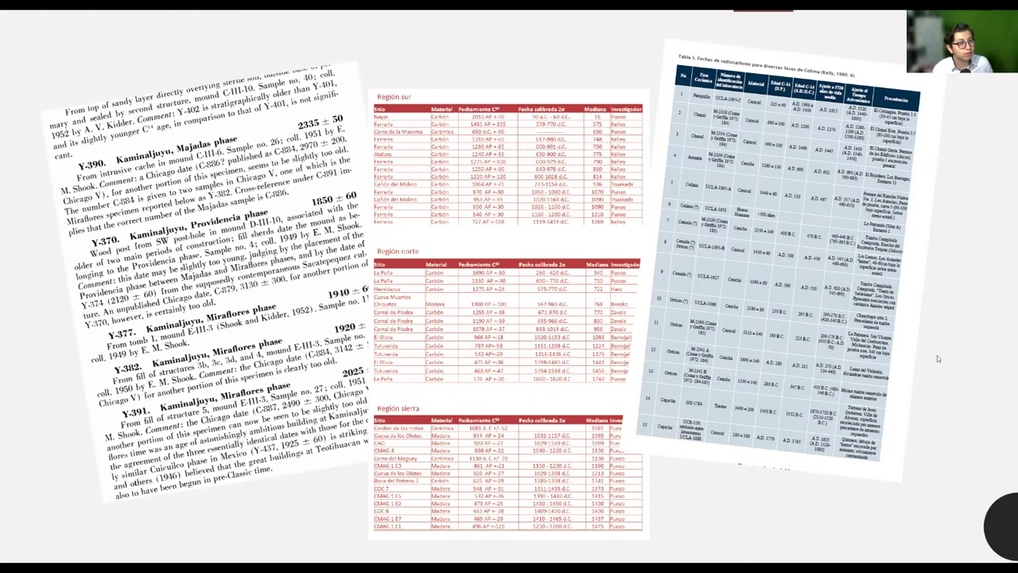
key("Right")
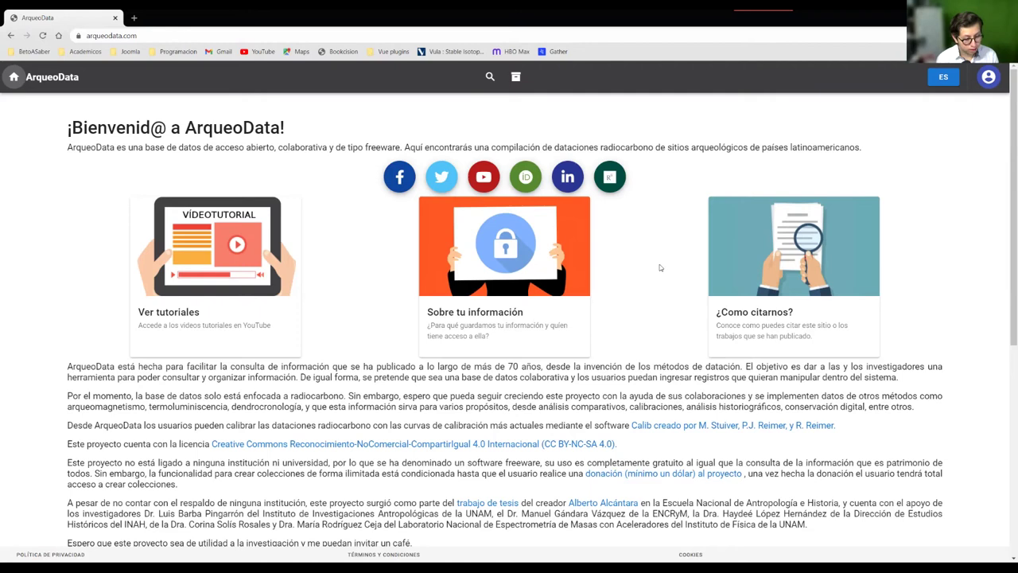
Show the ArqueoData homepage full-screen and switch the language from ES to English
key("F11")
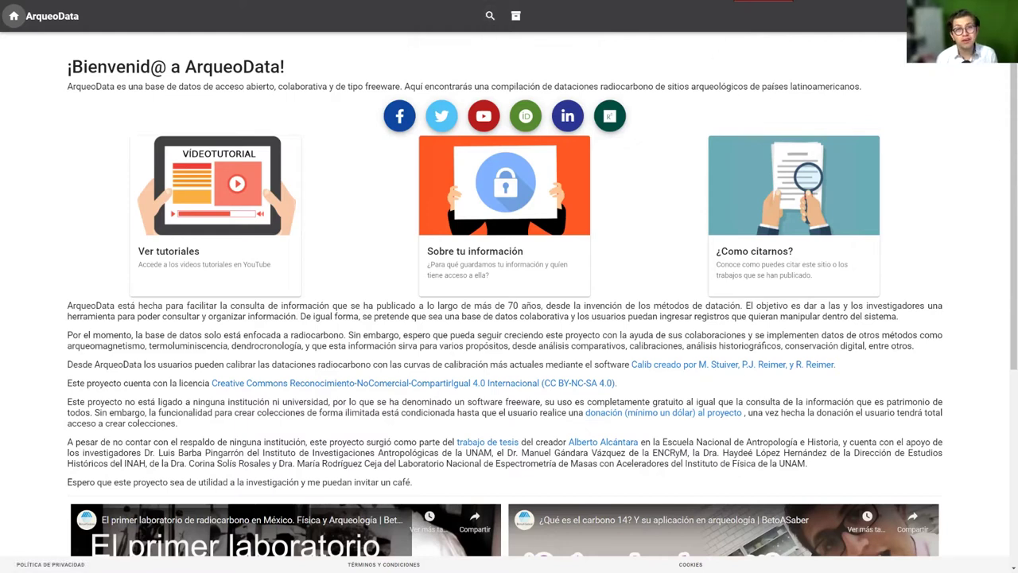
left_click(996, 16)
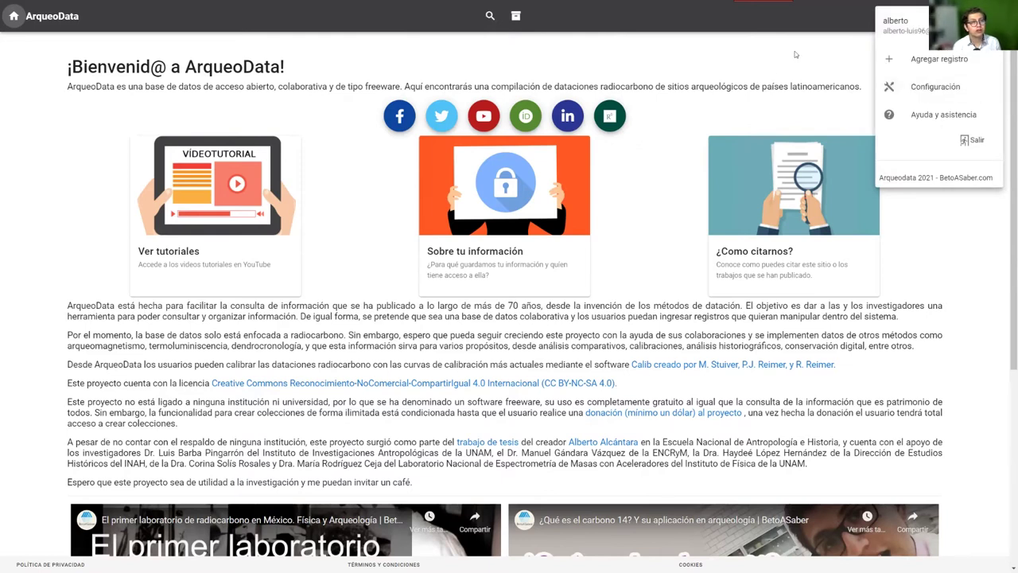
left_click(913, 82)
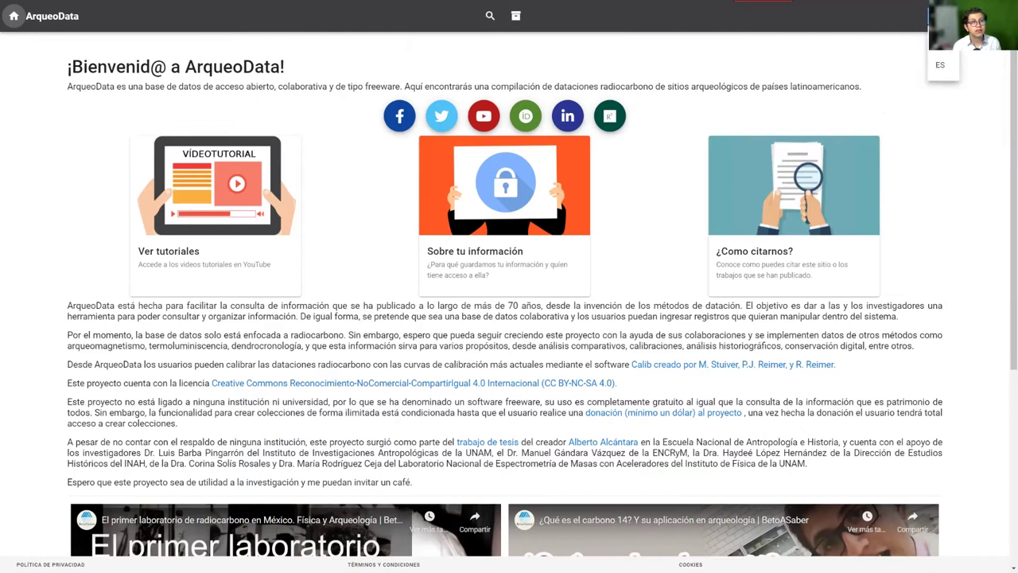
left_click(945, 51)
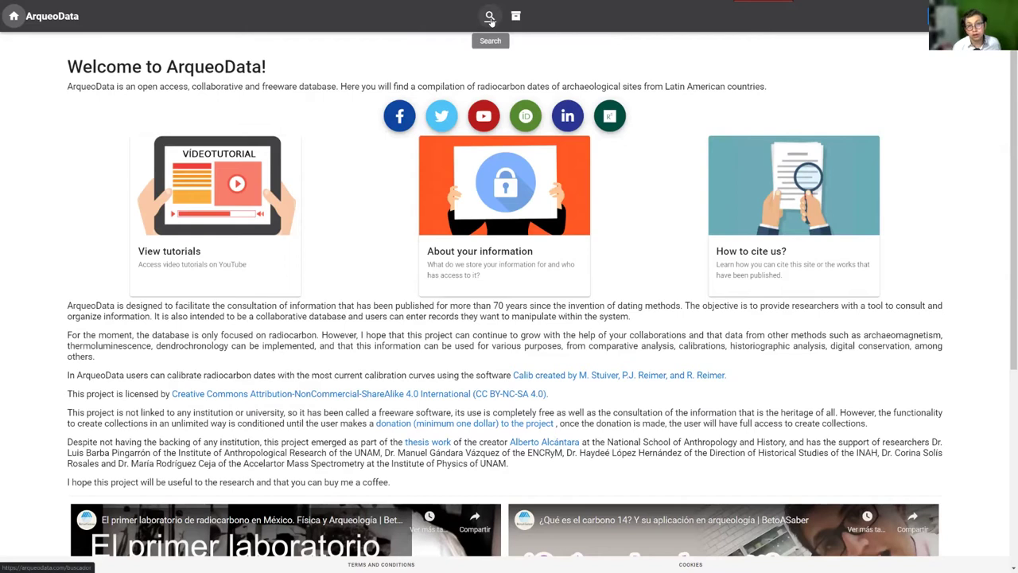
Go to the Search engine page and look over its query forms
left_click(490, 17)
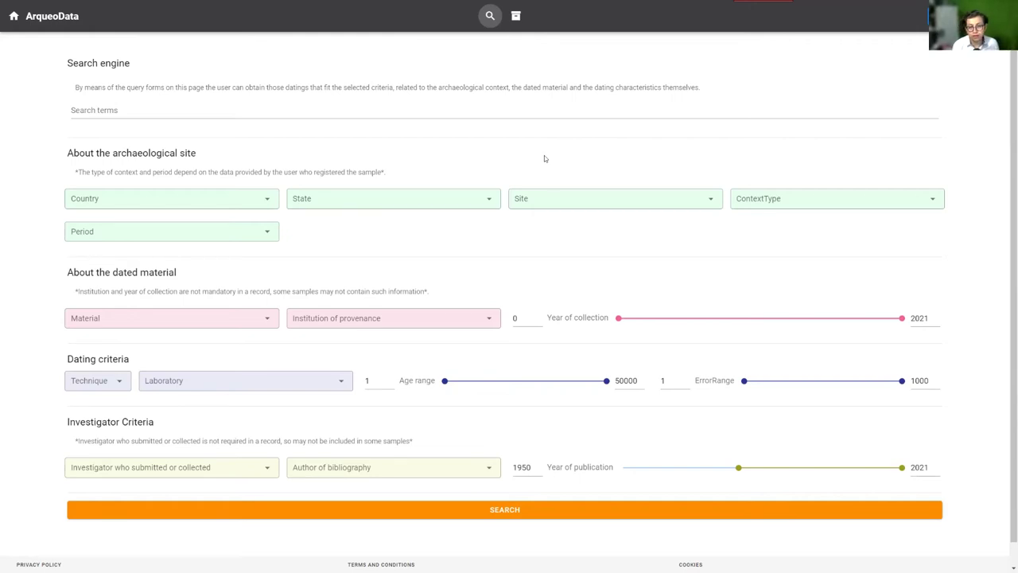
scroll(446, 199, "down", 1)
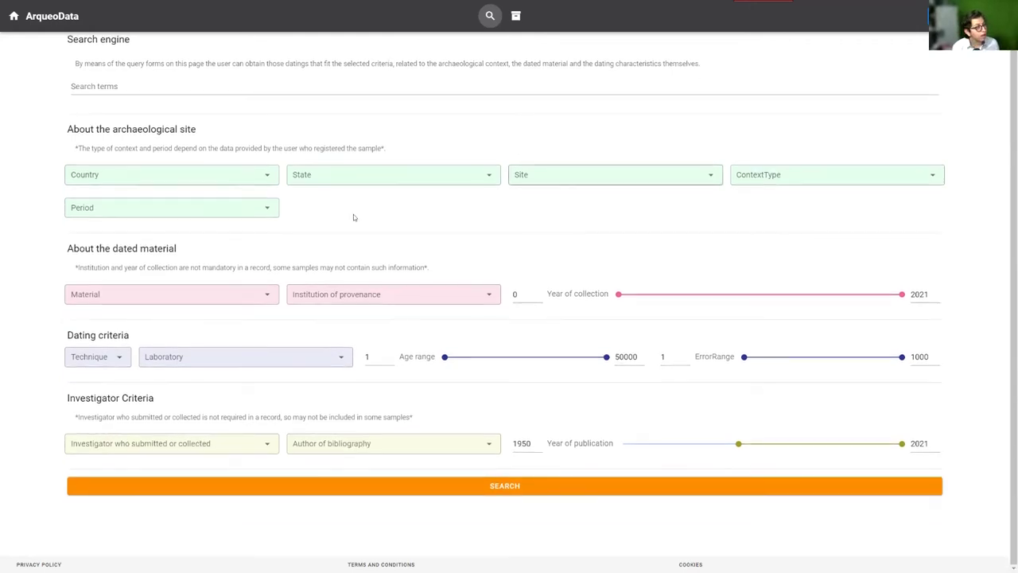
scroll(159, 205, "up", 1)
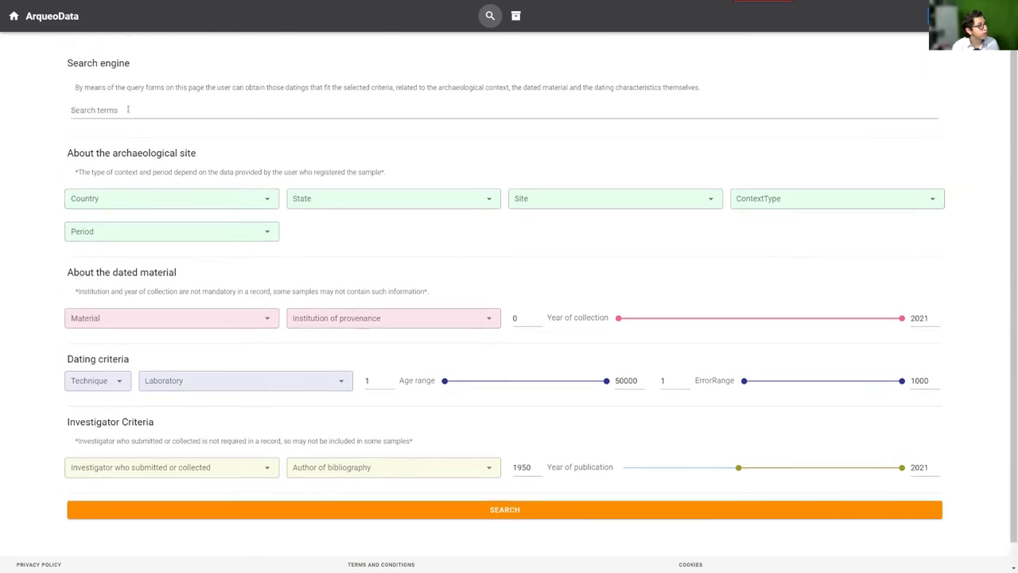
left_click(163, 108)
scroll(163, 111, "down", 1)
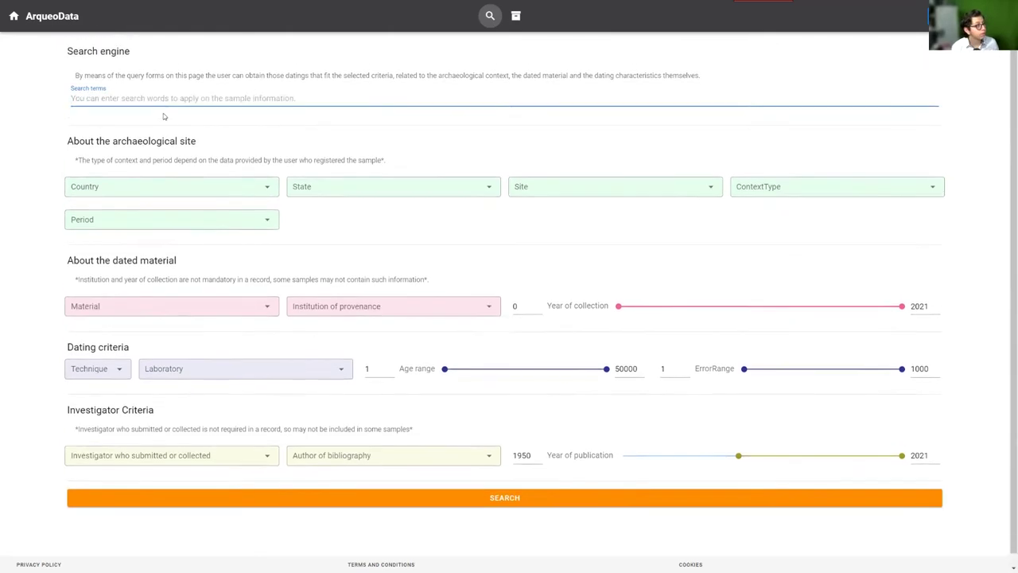
left_click_drag(84, 129, 291, 134)
left_click(290, 135)
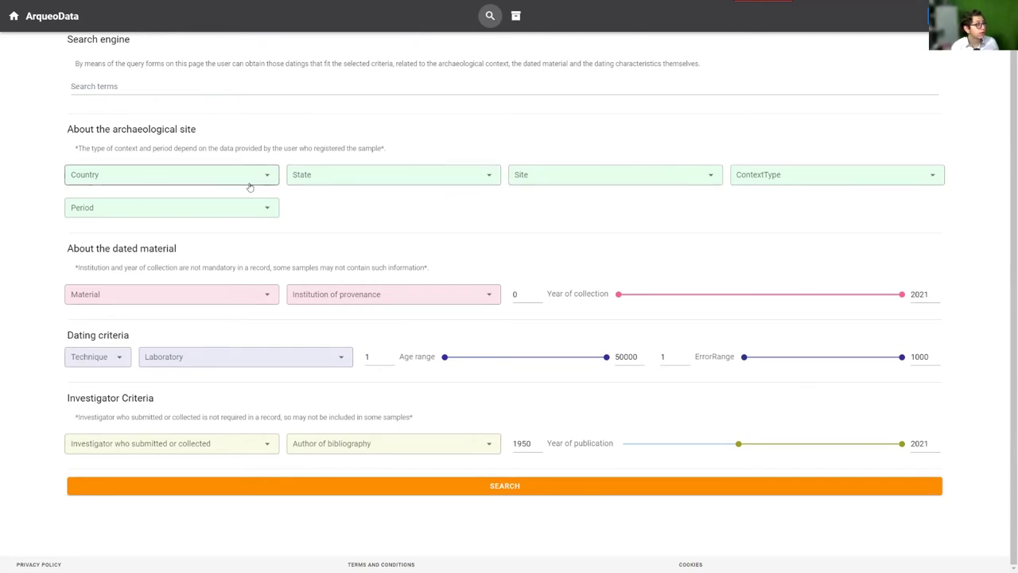
Review the Period, ContextType, Material and Institution dropdowns without selecting any value
left_click(191, 211)
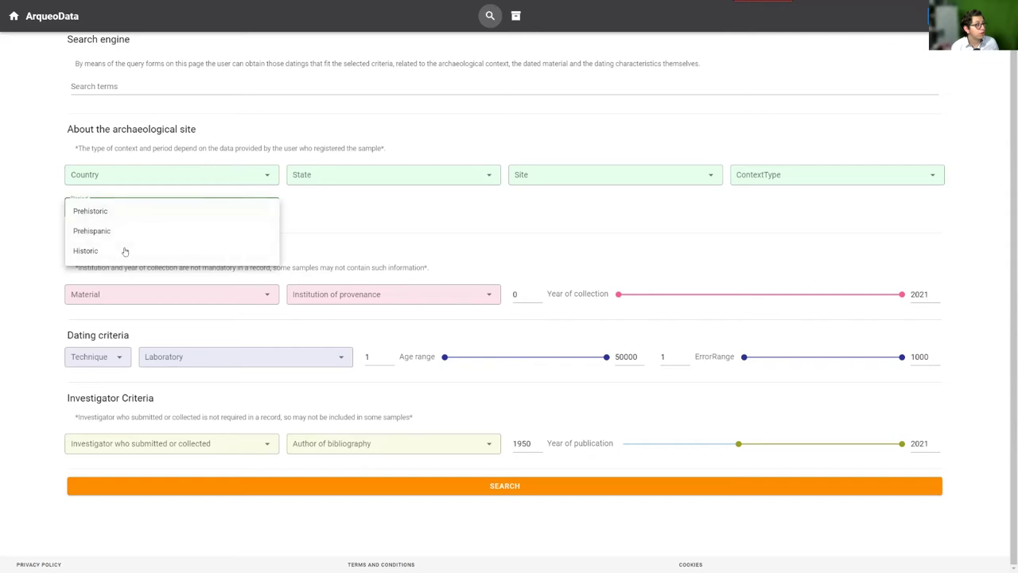
left_click(548, 222)
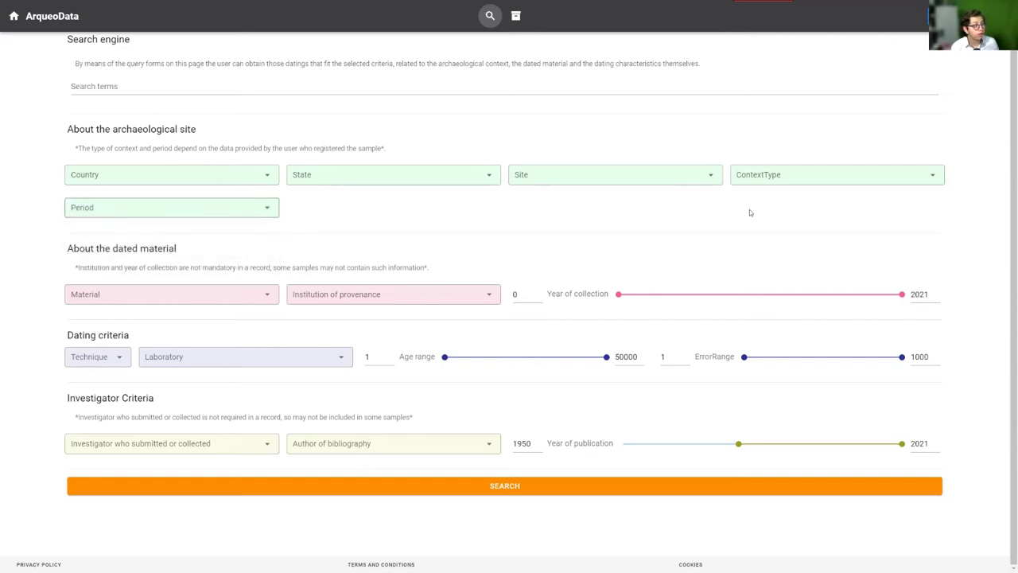
left_click(826, 181)
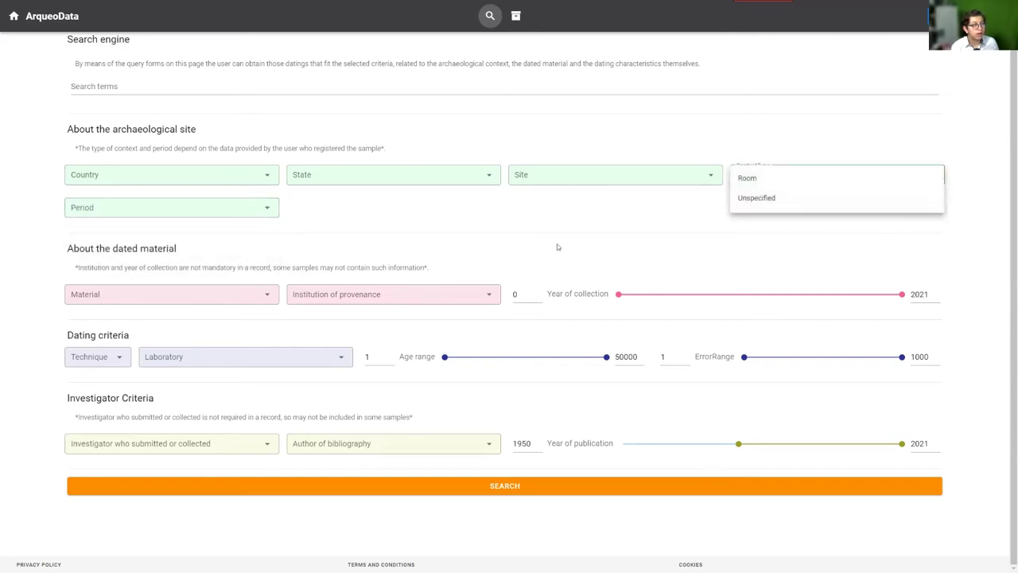
left_click(436, 215)
left_click(220, 297)
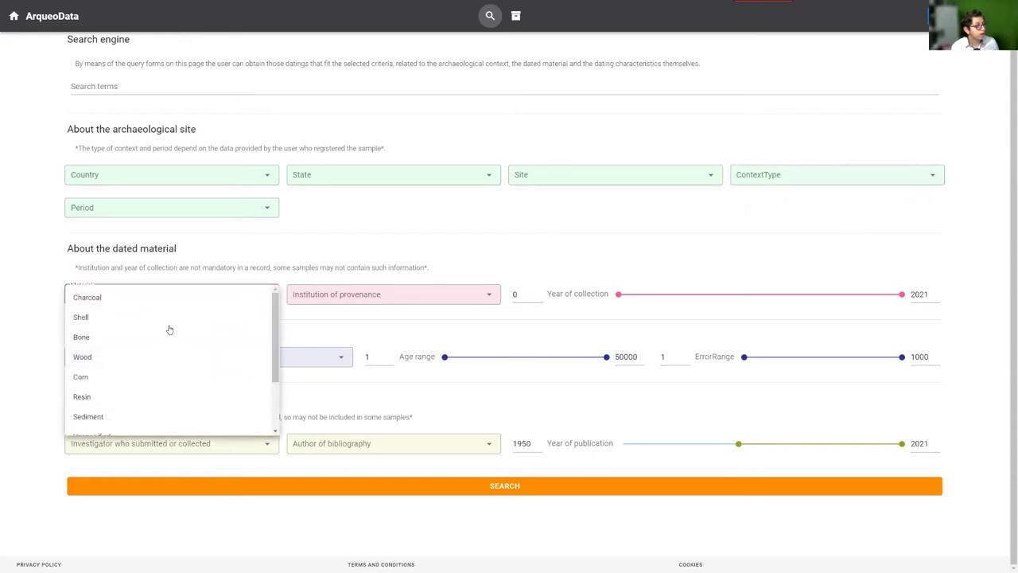
scroll(175, 327, "down", 3)
scroll(176, 326, "up", 3)
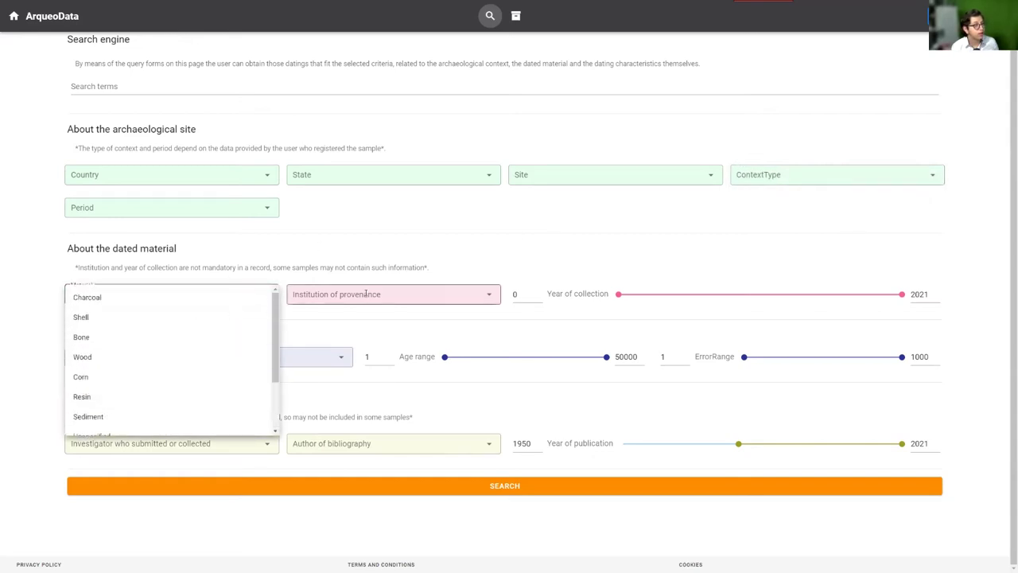
left_click(410, 296)
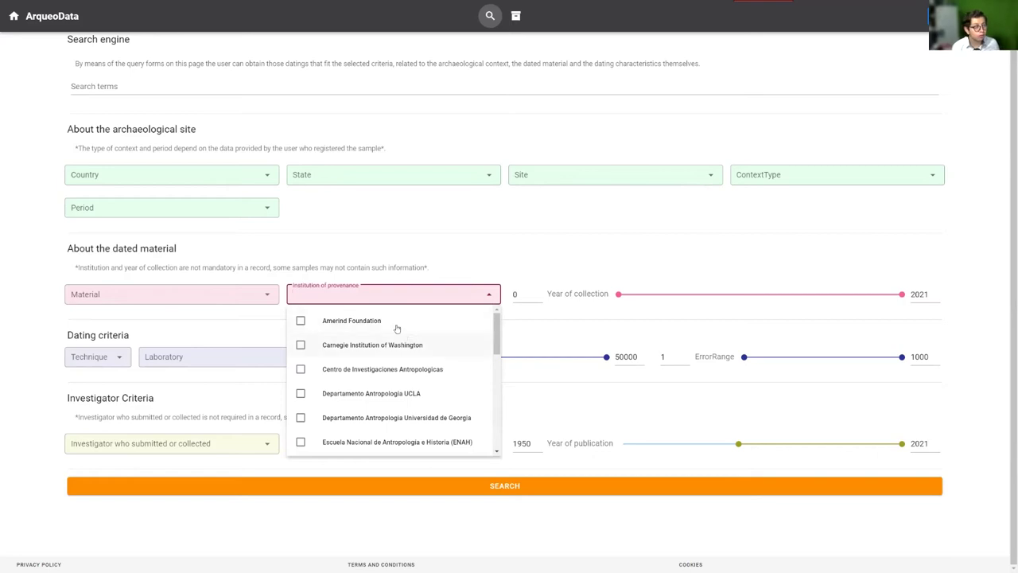
scroll(404, 339, "down", 3)
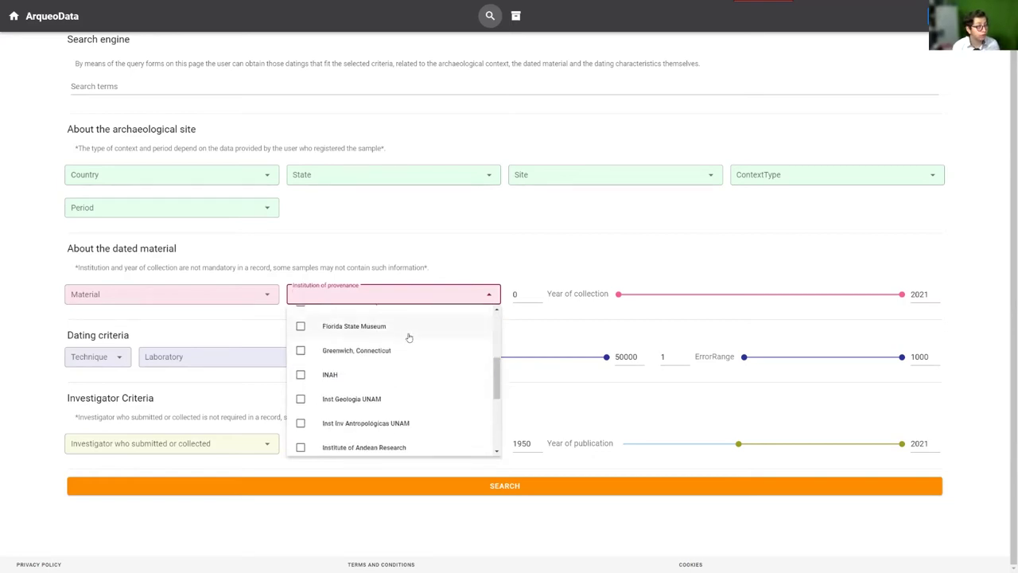
scroll(398, 332, "down", 9)
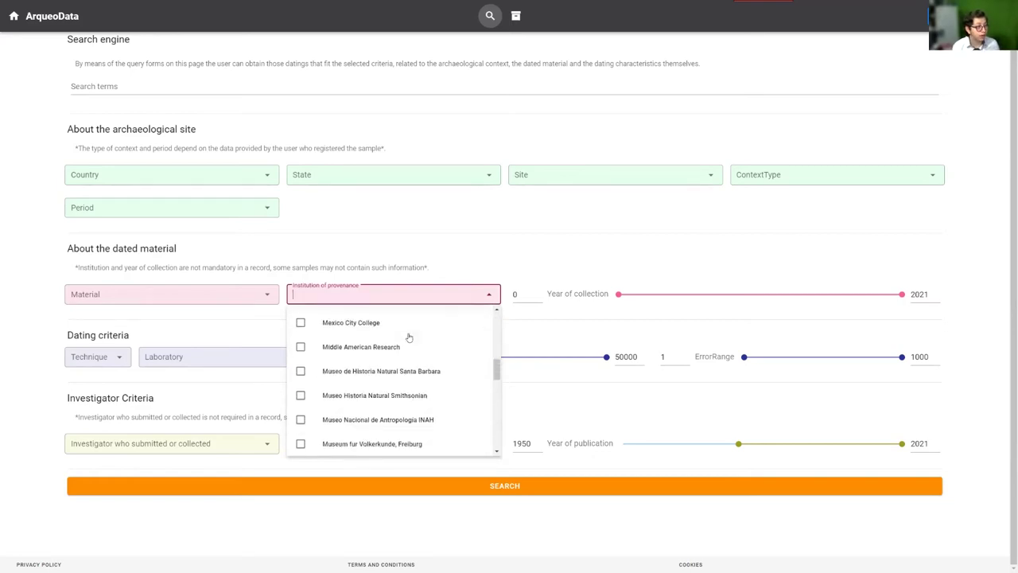
left_click(559, 231)
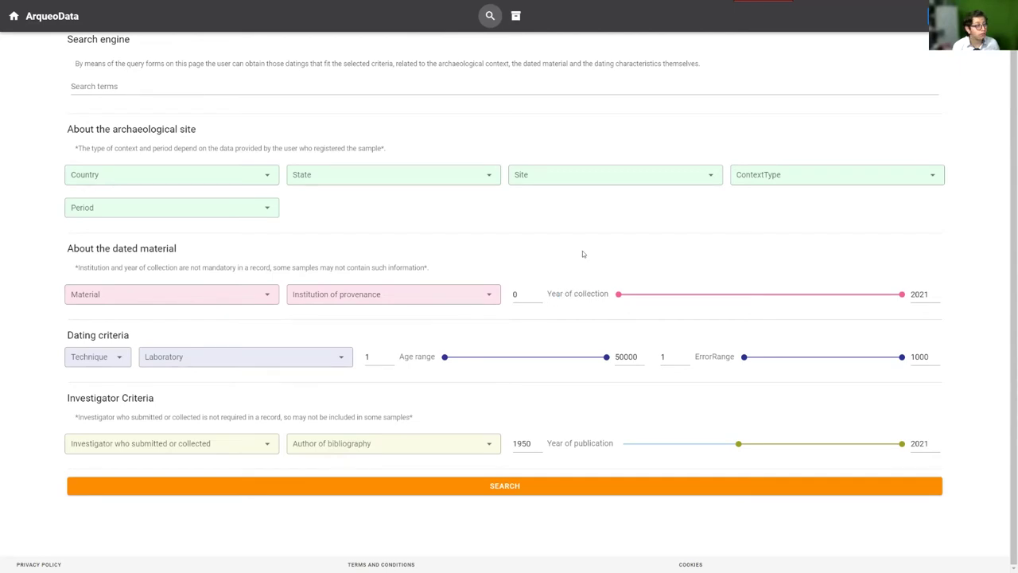
left_click(101, 360)
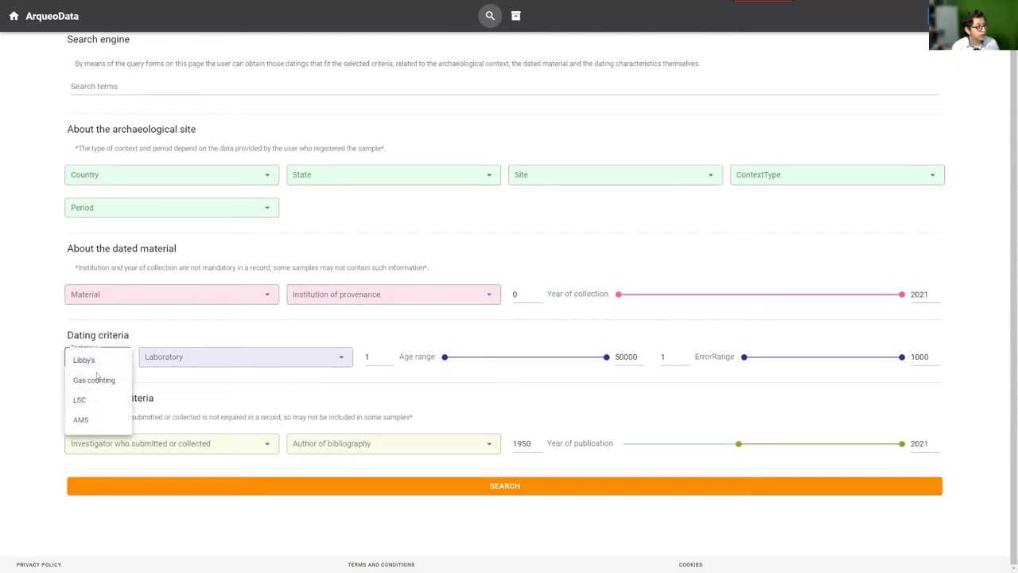
left_click(238, 357)
scroll(293, 400, "down", 3)
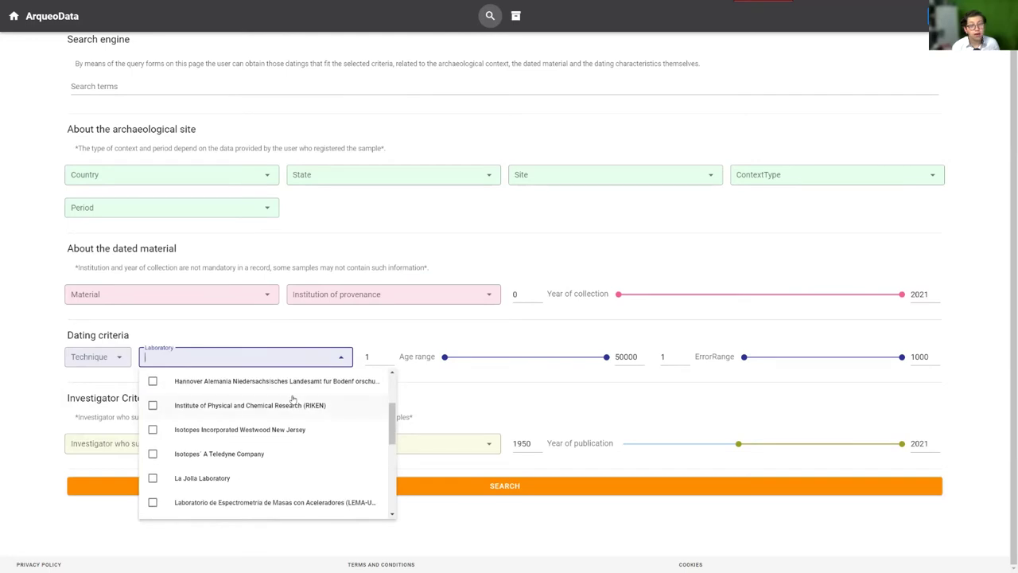
left_click(405, 335)
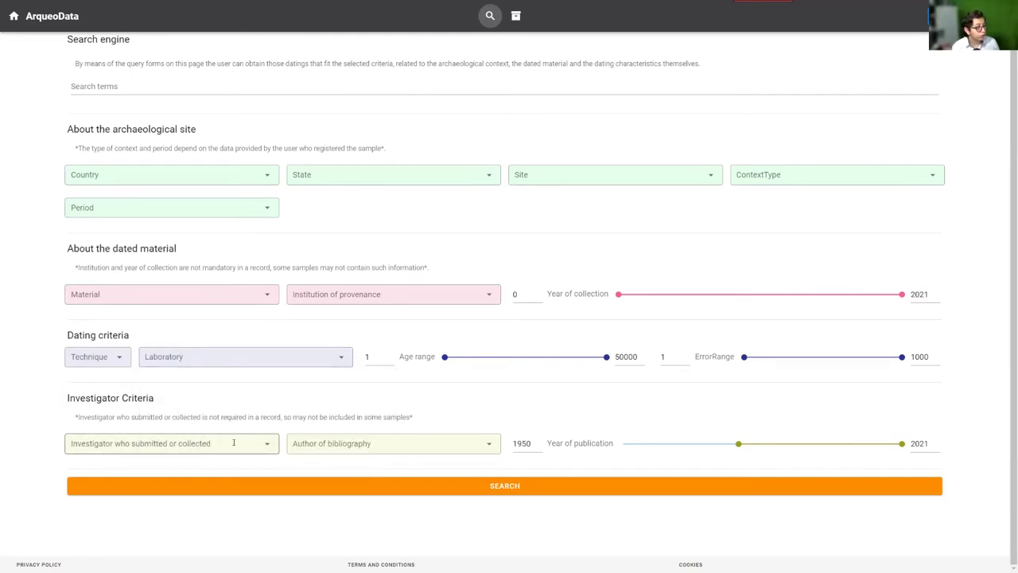
left_click(440, 447)
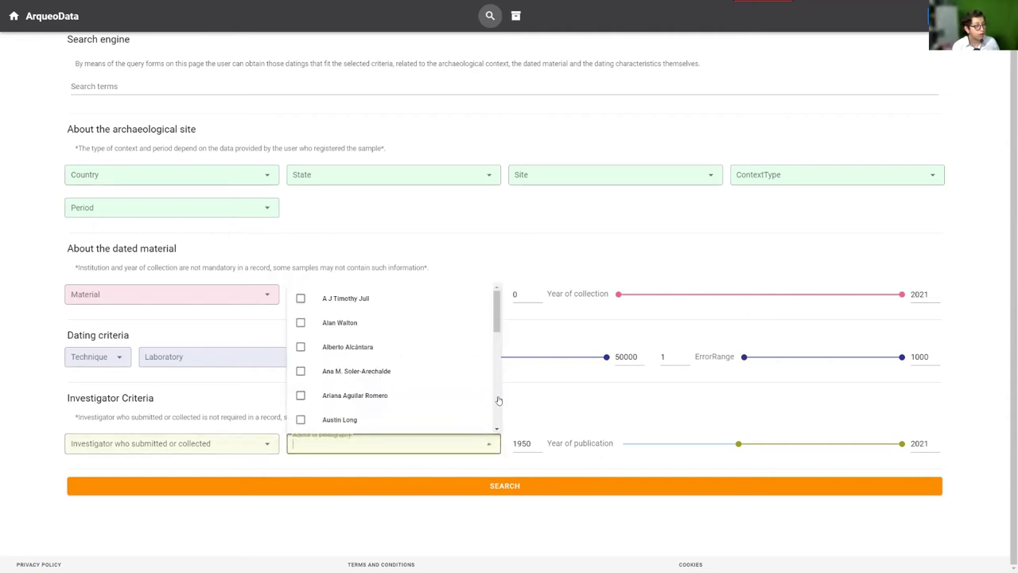
left_click(566, 395)
scroll(526, 413, "up", 1)
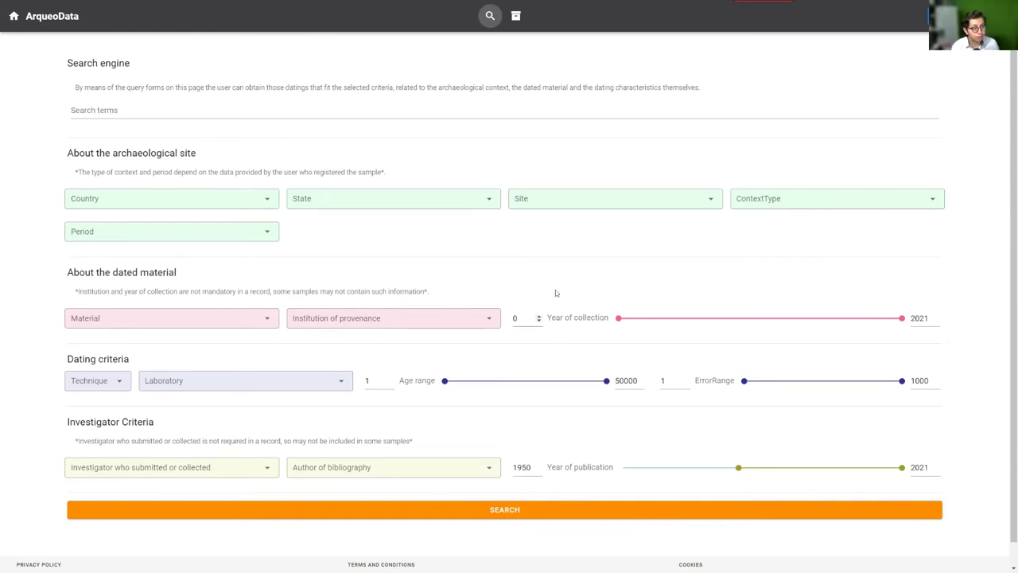
scroll(492, 510, "down", 1)
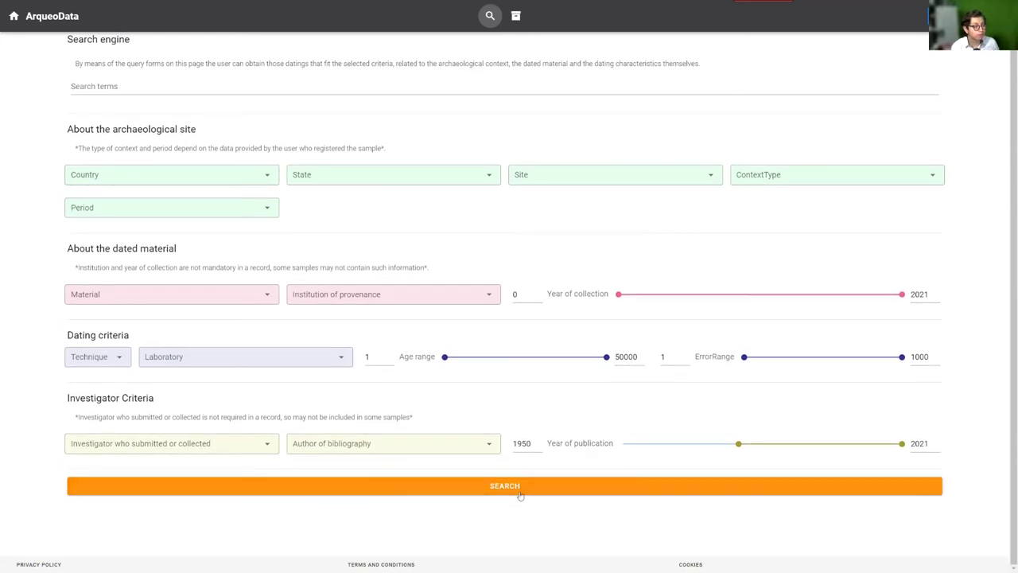
left_click(492, 491)
scroll(573, 473, "down", 5)
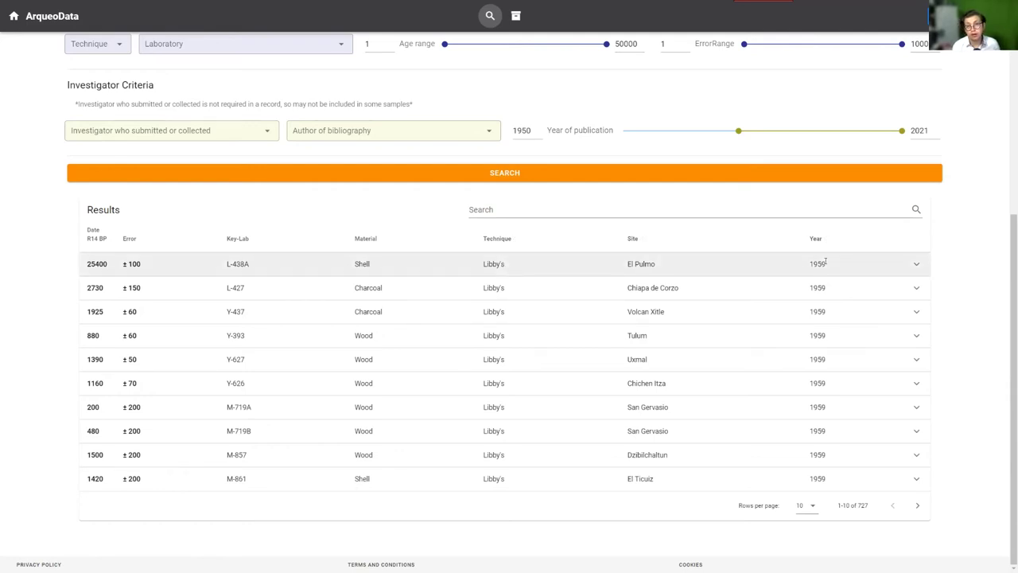
left_click(554, 211)
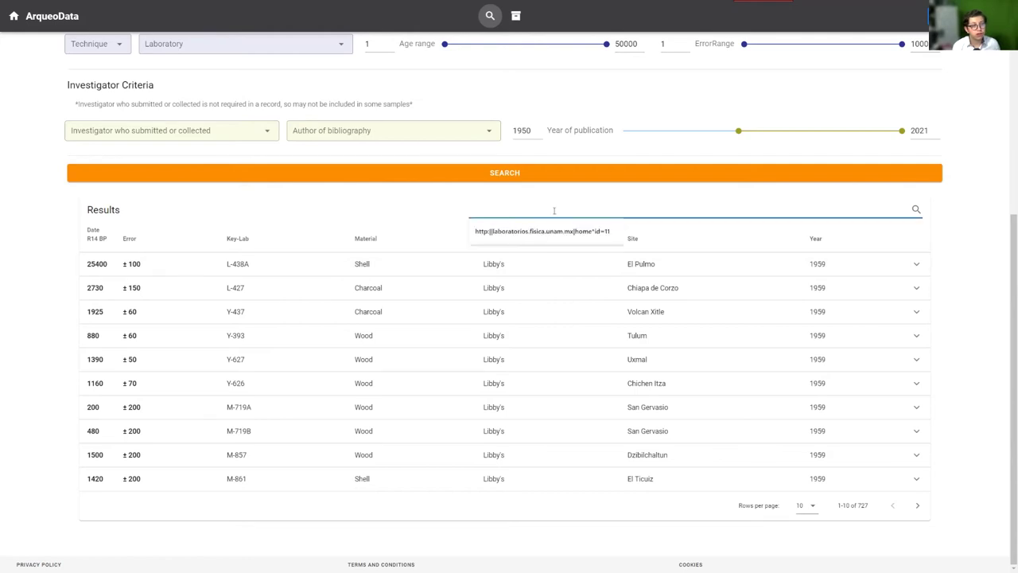
left_click(414, 214)
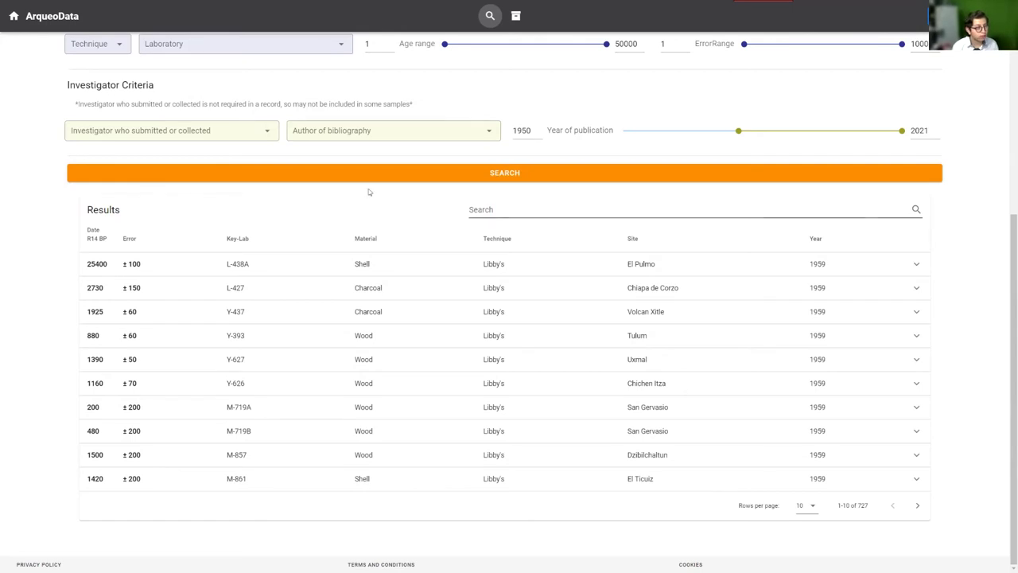
Filter results by 'cantona' to 190 Cantona records, then delete the term to restore all 727
left_click(531, 211)
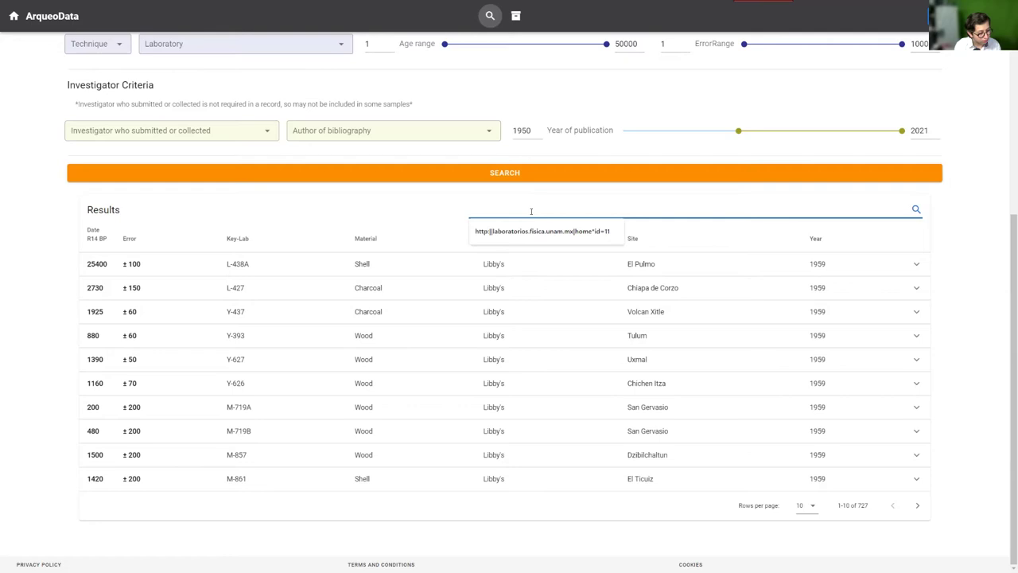
type("cantona")
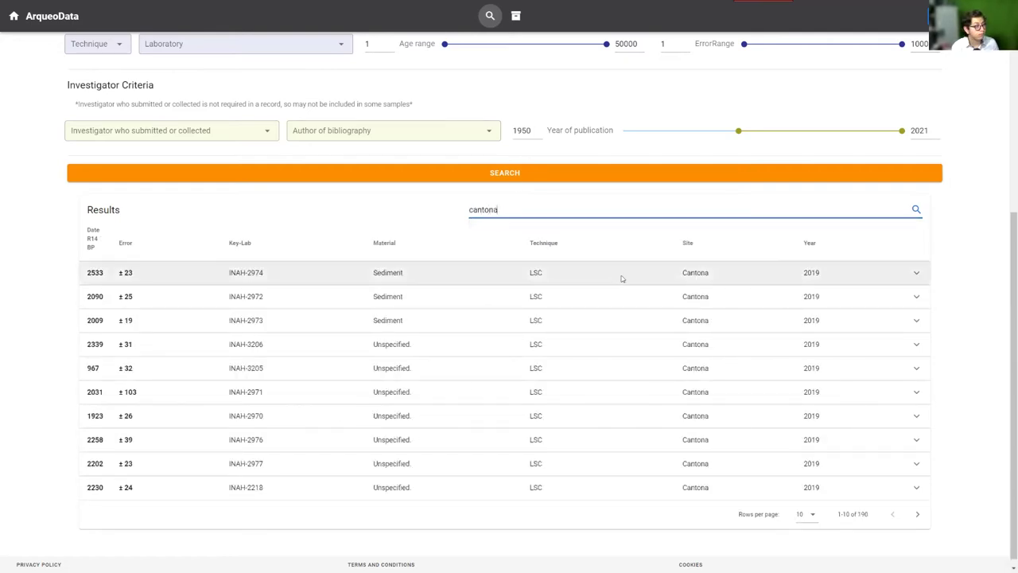
double_click(695, 274)
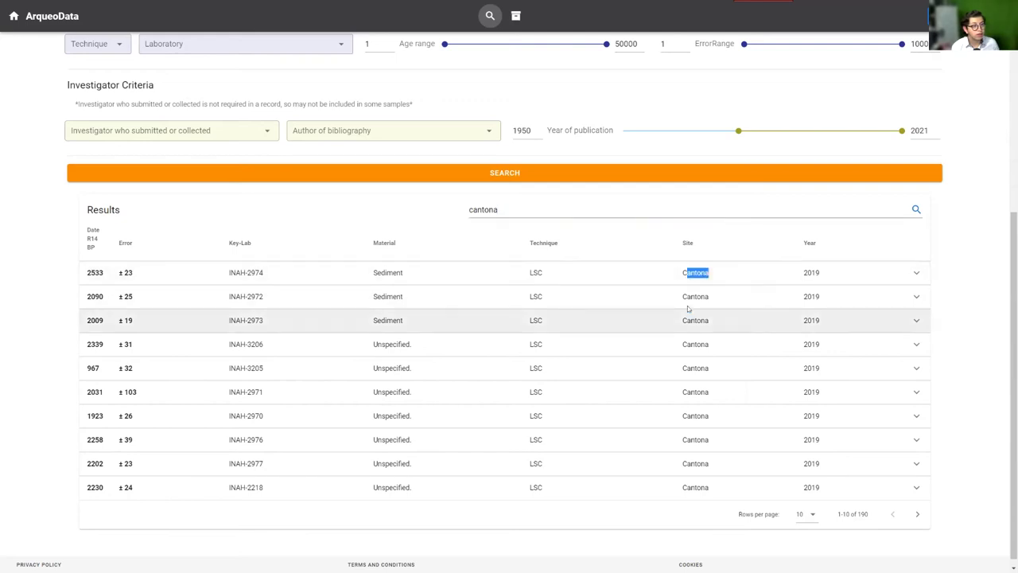
left_click_drag(685, 297, 734, 325)
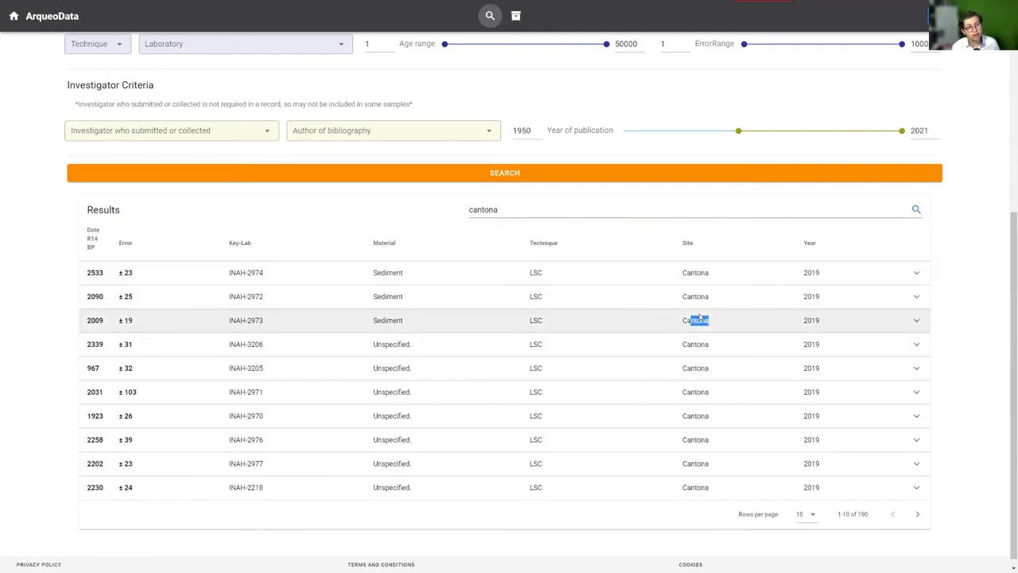
left_click_drag(525, 211, 446, 214)
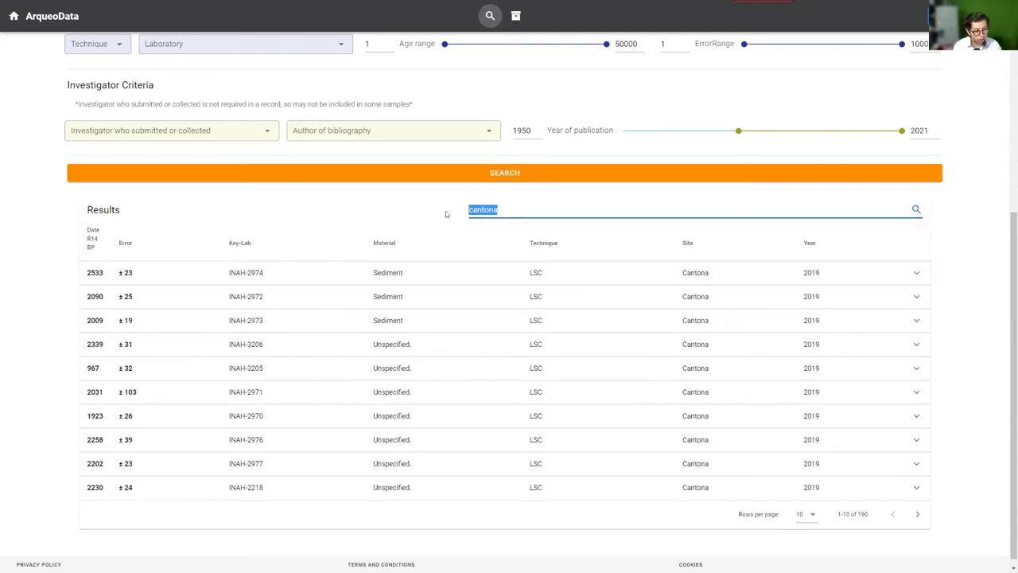
key("BackSpace")
left_click(416, 211)
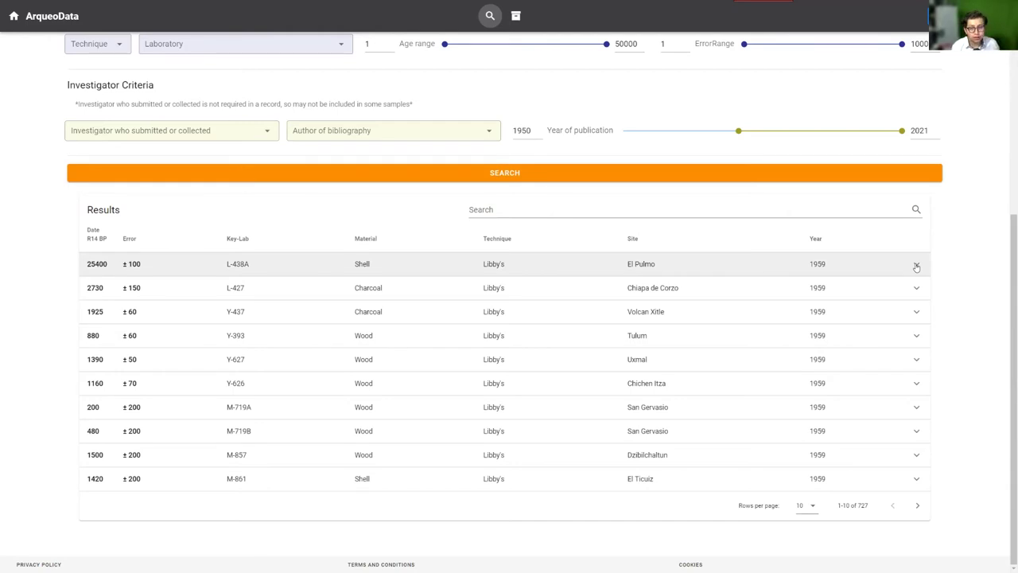
left_click(916, 266)
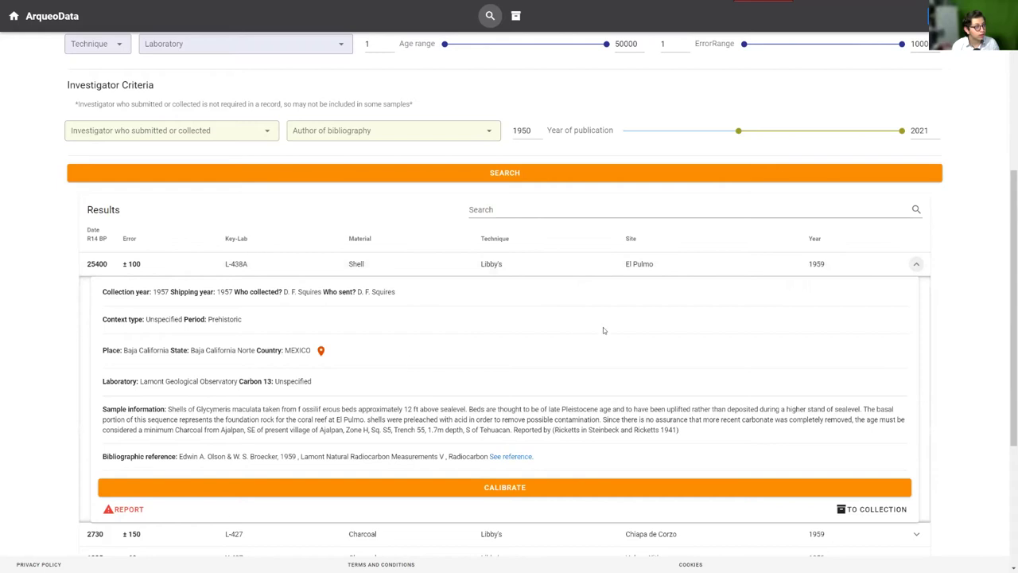
scroll(603, 330, "down", 1)
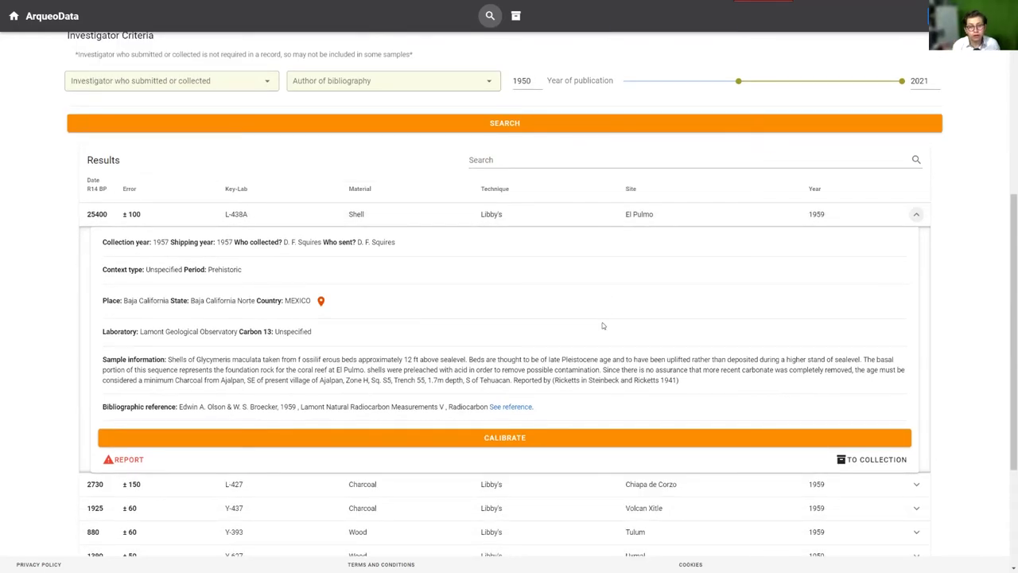
scroll(538, 314, "down", 1)
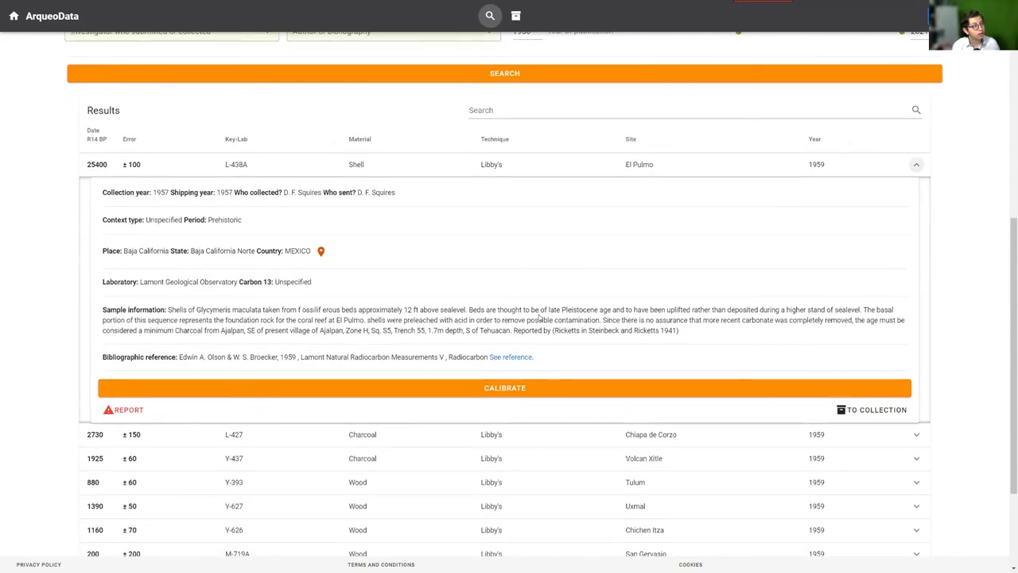
left_click_drag(107, 193, 357, 193)
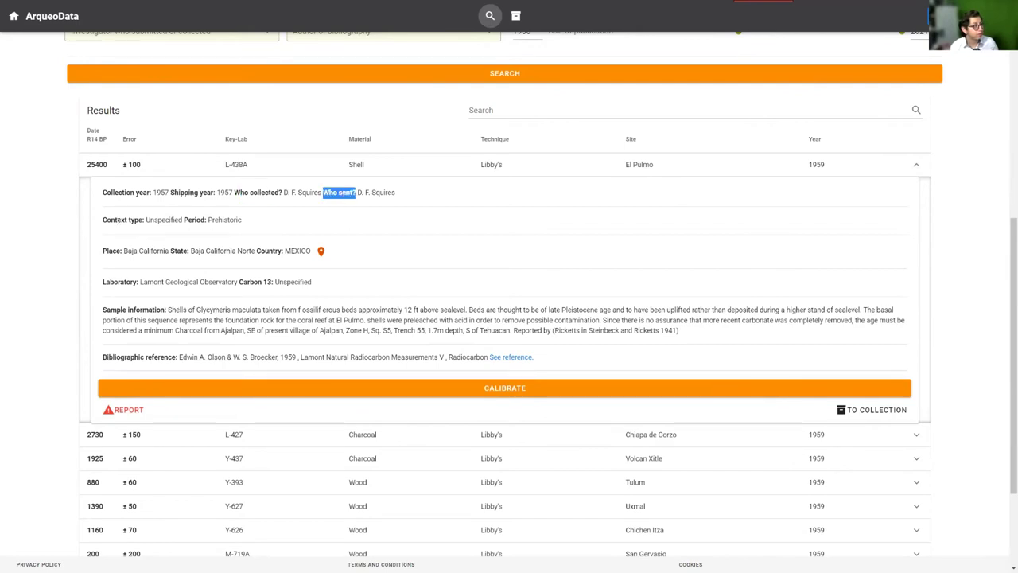
left_click_drag(116, 221, 208, 220)
left_click_drag(110, 251, 106, 250)
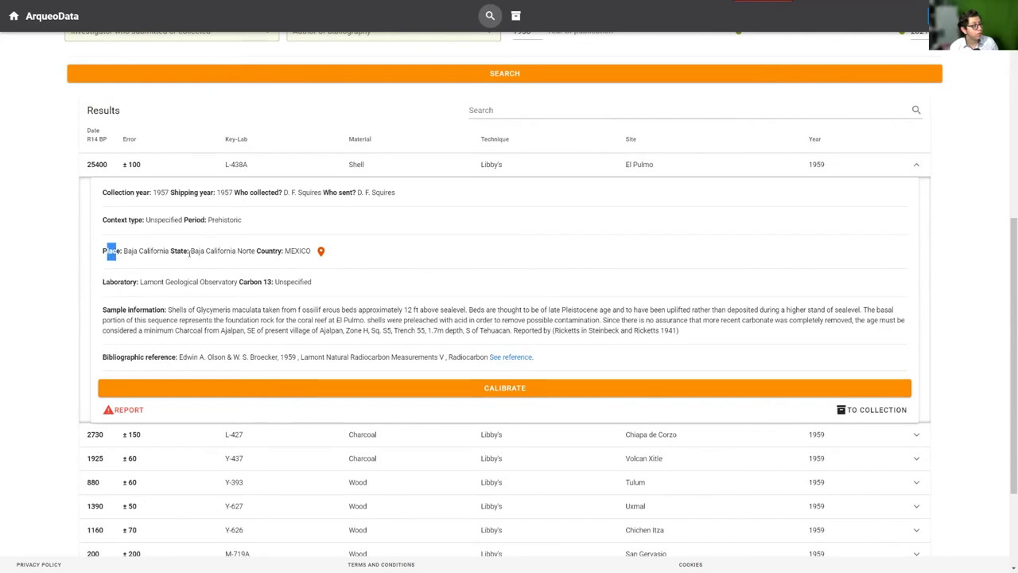
left_click(289, 253)
left_click_drag(294, 251, 112, 251)
left_click(476, 243)
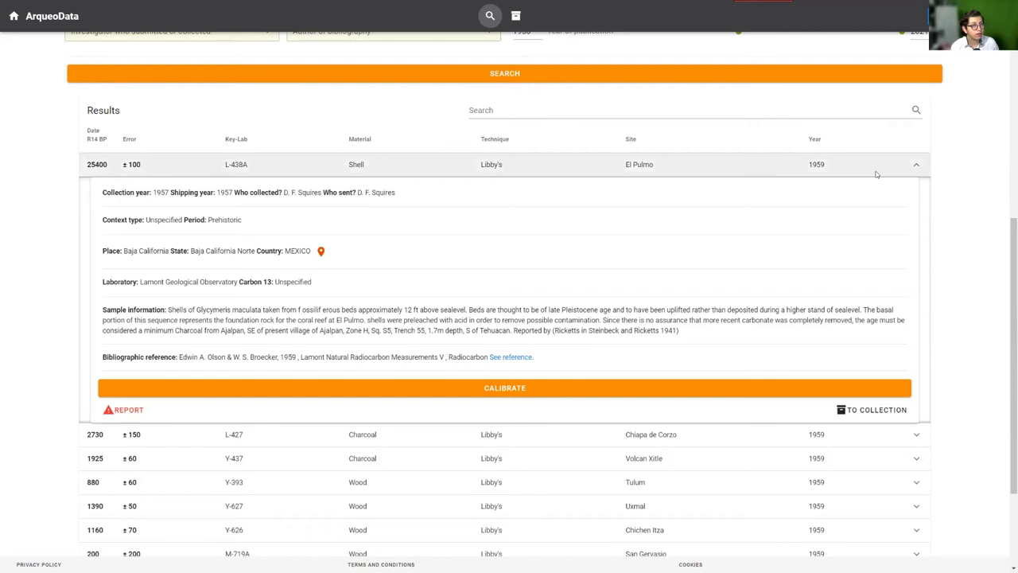
left_click(916, 165)
Filter the results by 'cantona' and expand the first sample, INAH-2974
left_click(538, 205)
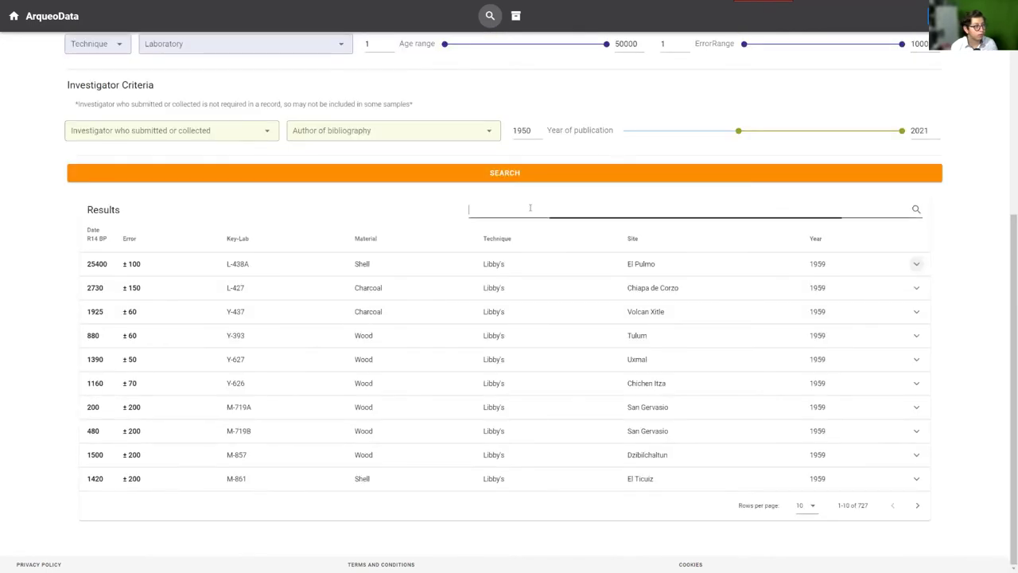
type("cant")
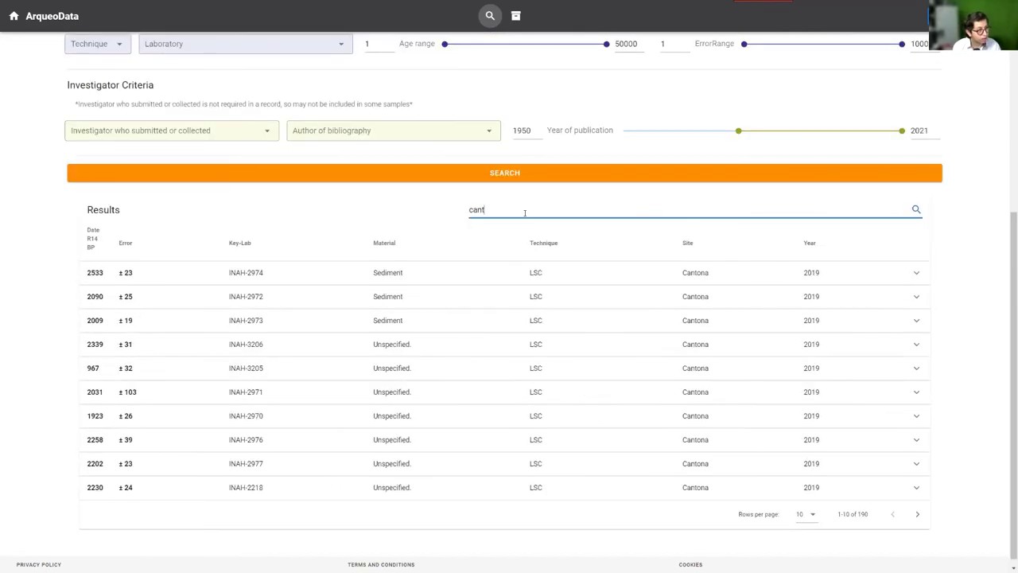
type("ona")
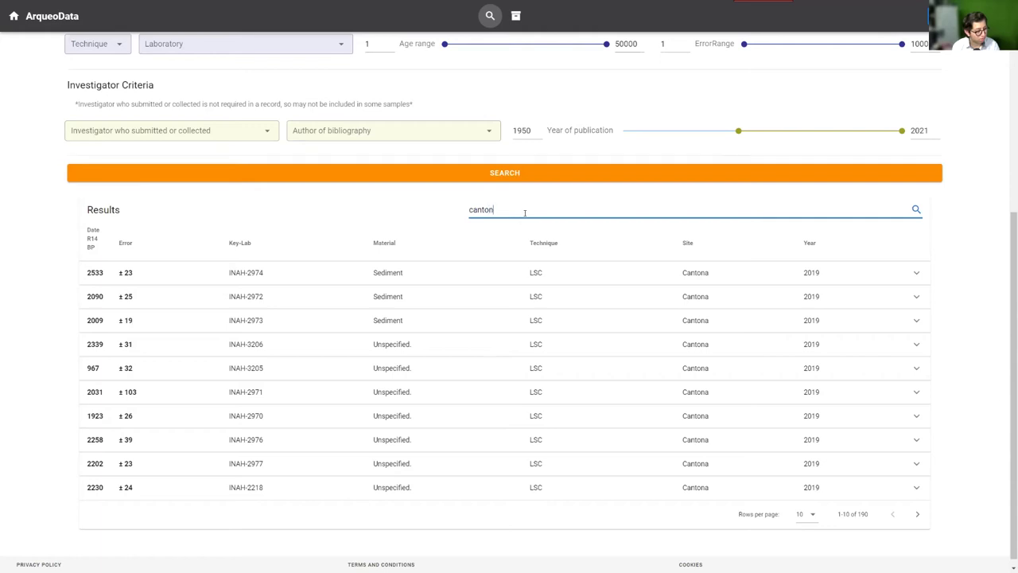
left_click(917, 273)
Review INAH-2974's details, noting its collection year and who sent the sample
scroll(847, 270, "down", 1)
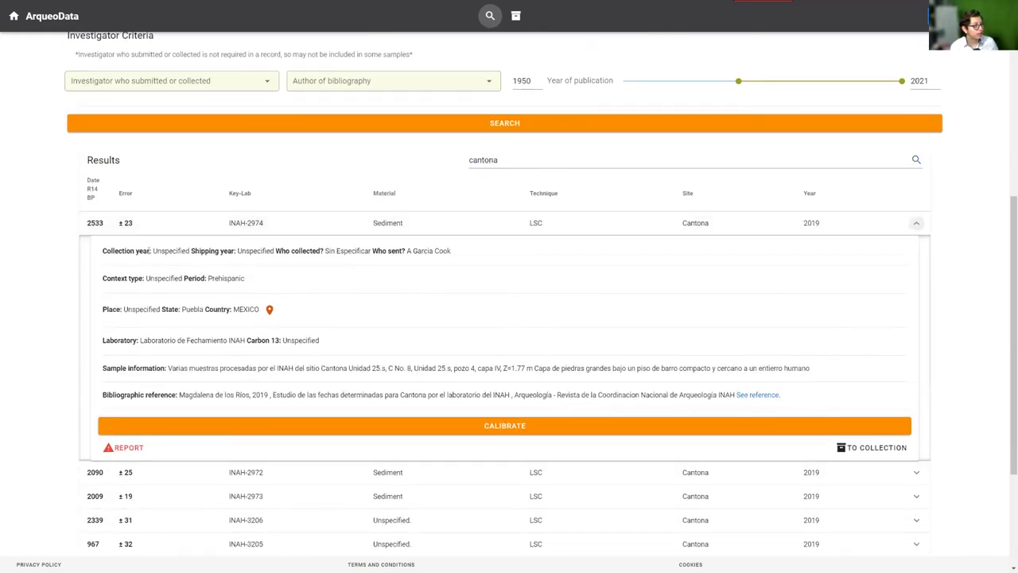
left_click_drag(150, 251, 291, 252)
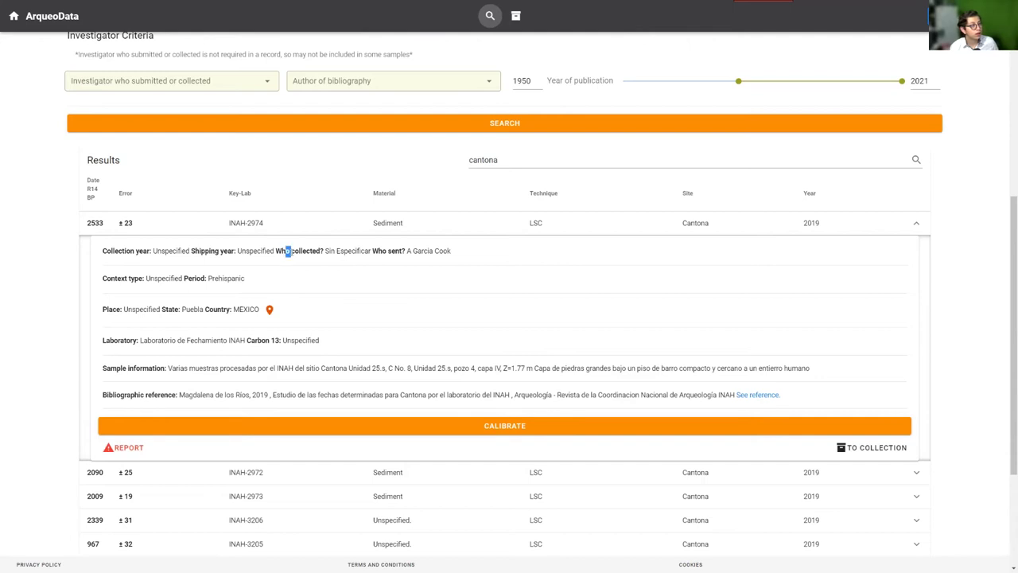
left_click_drag(407, 252, 502, 263)
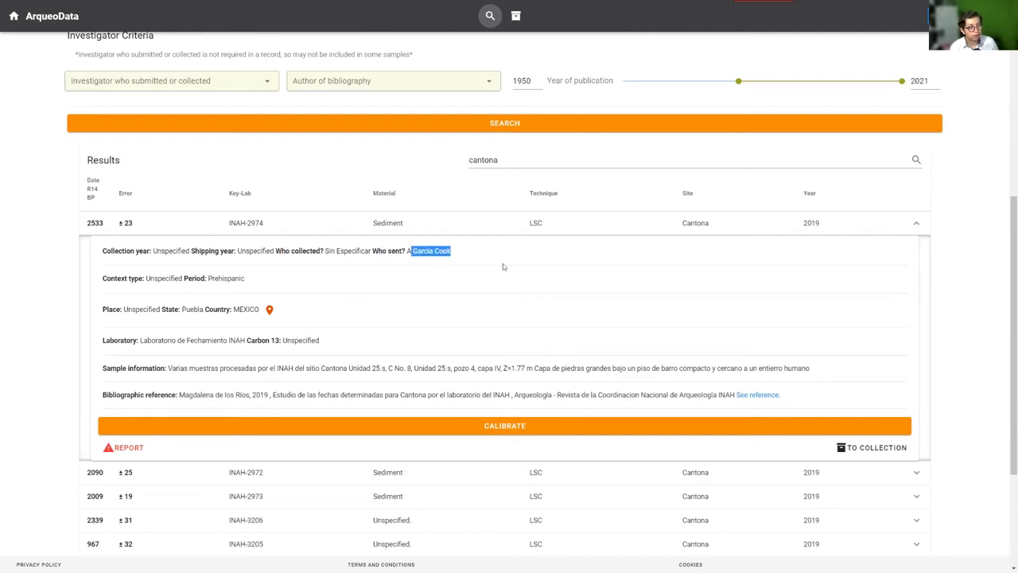
left_click(503, 264)
scroll(471, 272, "down", 1)
left_click_drag(106, 260, 252, 260)
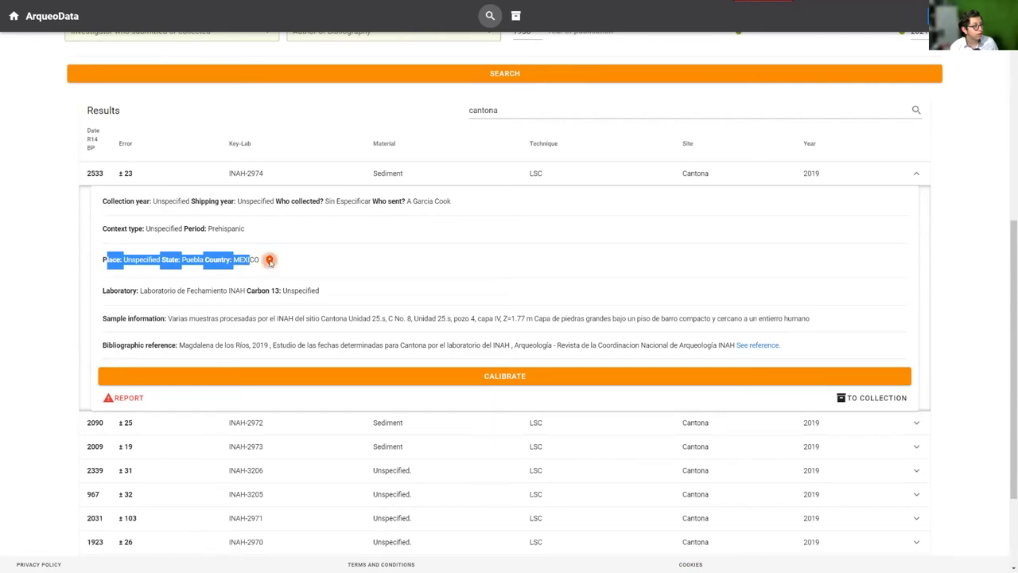
left_click(269, 260)
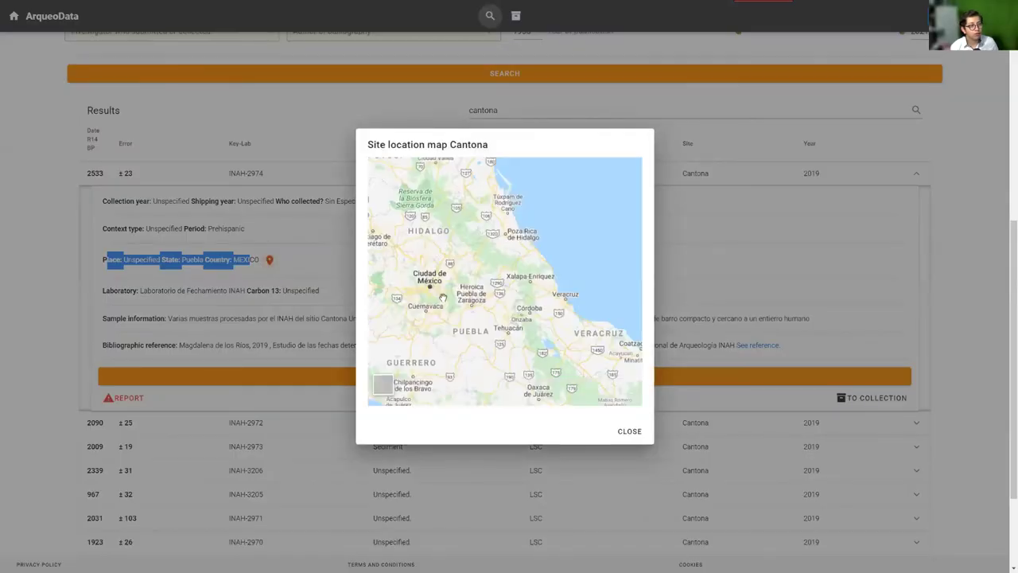
left_click(626, 365)
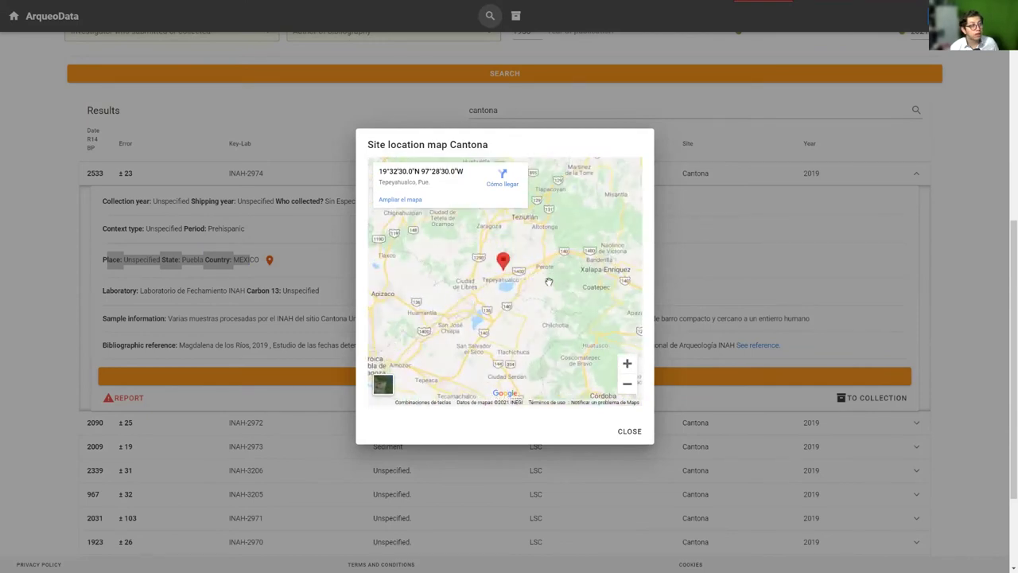
left_click(619, 428)
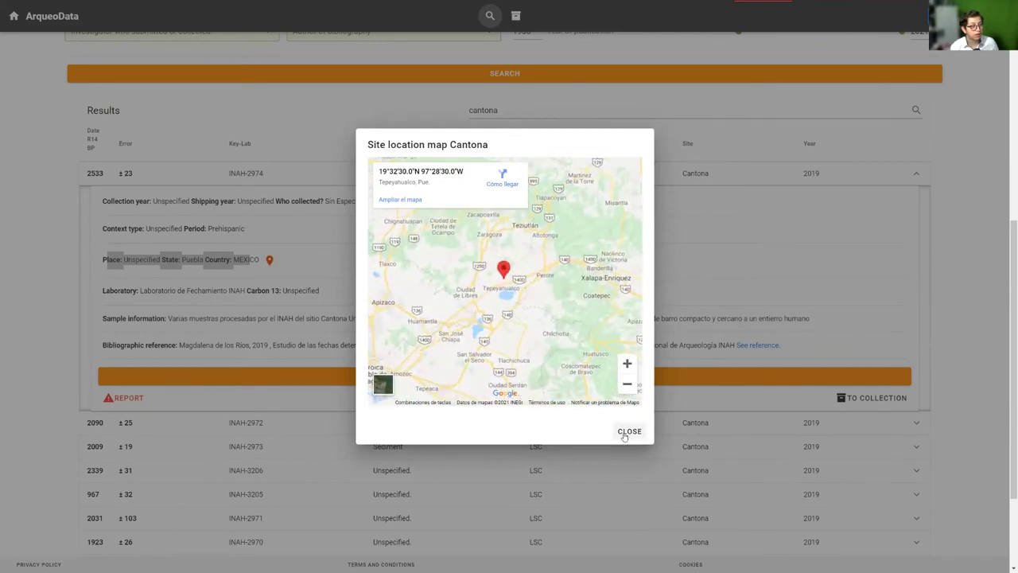
left_click_drag(120, 292, 177, 294)
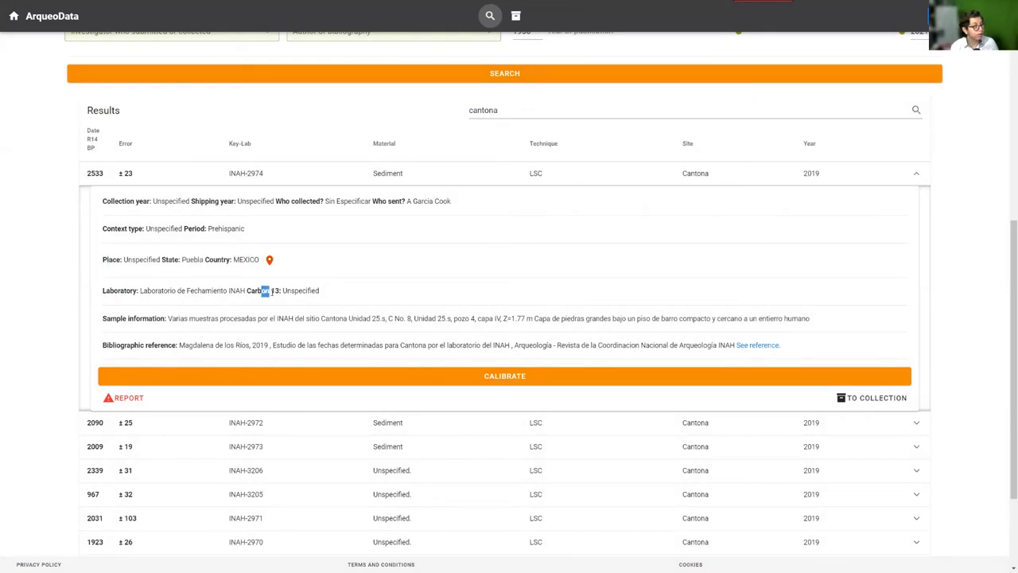
left_click_drag(261, 292, 272, 292)
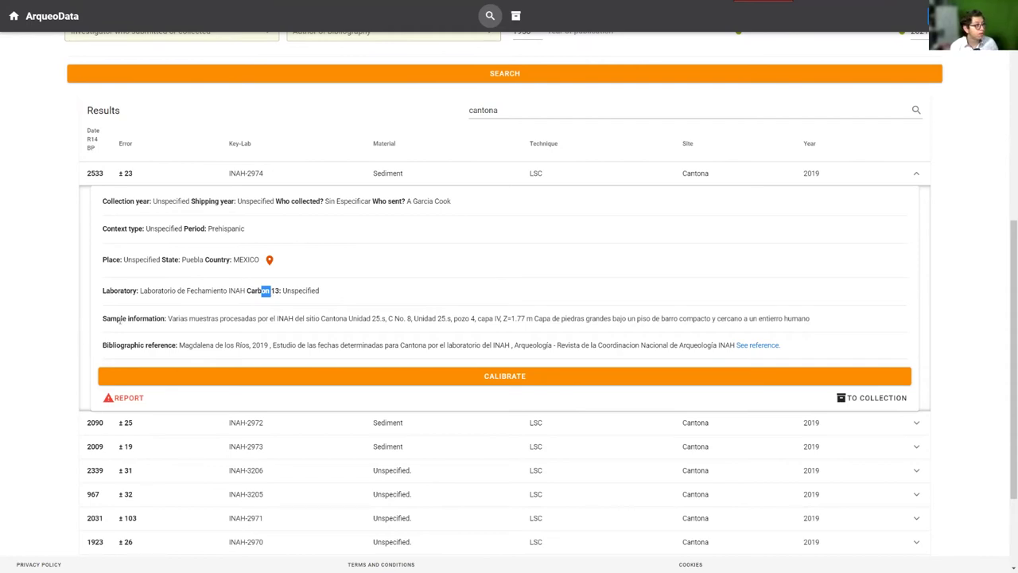
left_click_drag(121, 318, 162, 319)
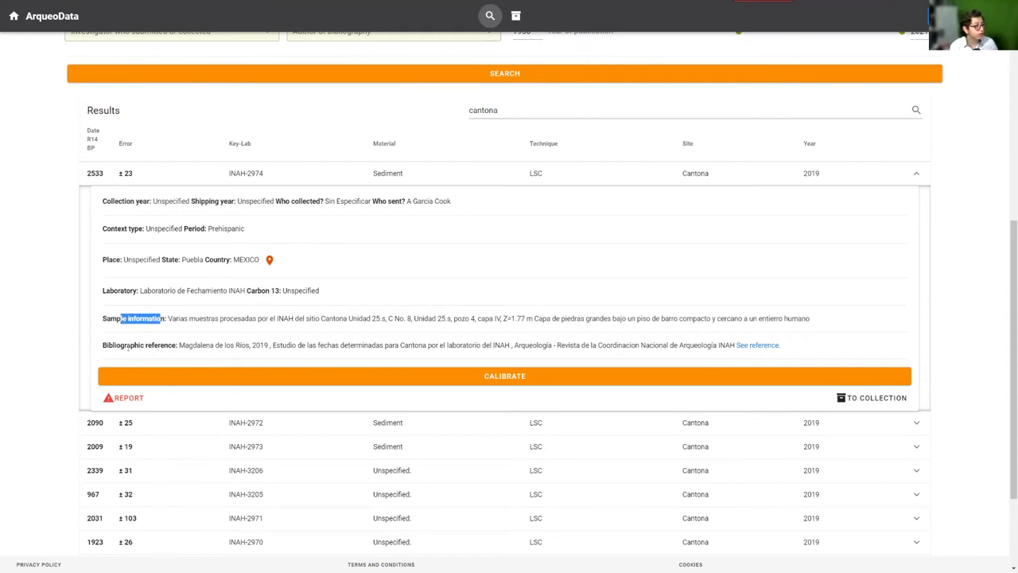
left_click_drag(121, 346, 613, 344)
left_click(602, 328)
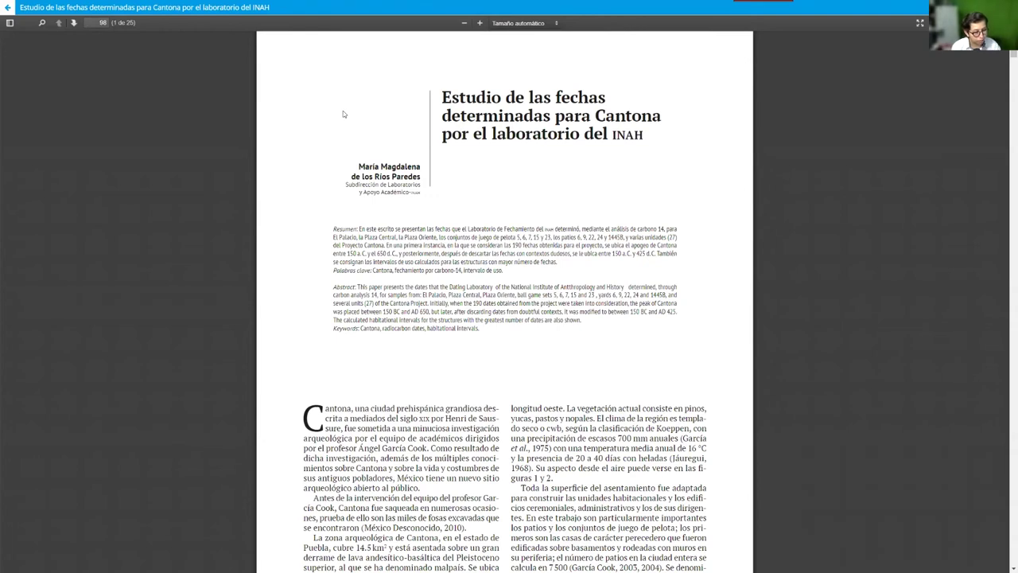
Switch from the reference PDF back to the ArqueoData Cantona results tab
key("ctrl+shift+Tab")
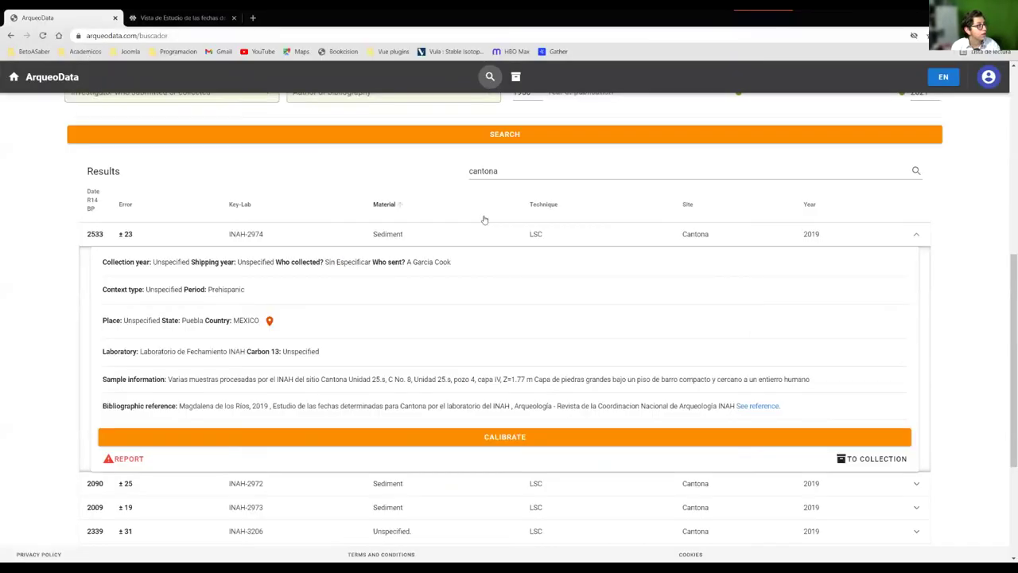
Calibrate INAH-2974 full-screen, review the IntCal20 curve (median -673), then close it
key("F11")
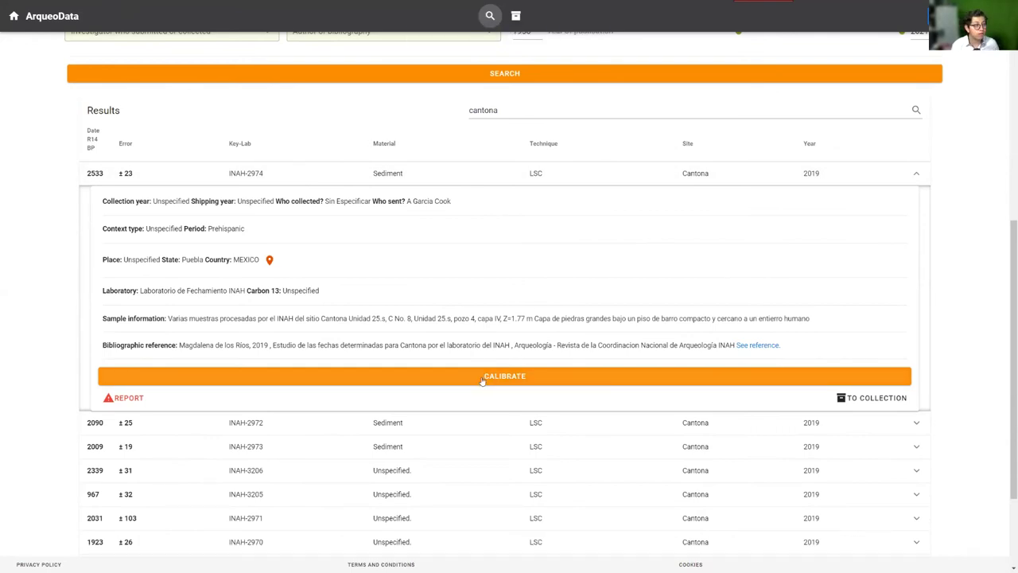
left_click(529, 380)
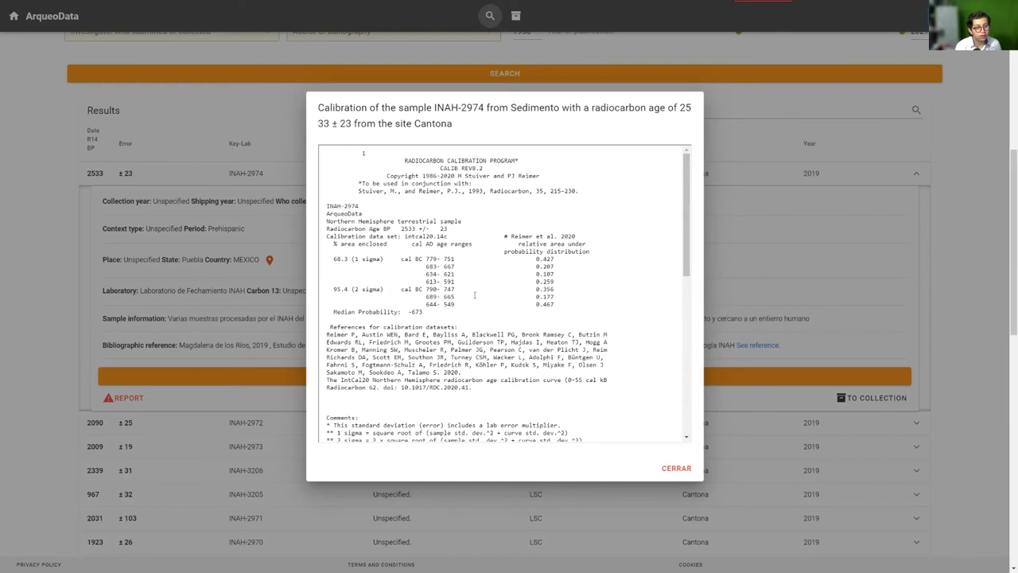
scroll(527, 277, "down", 10)
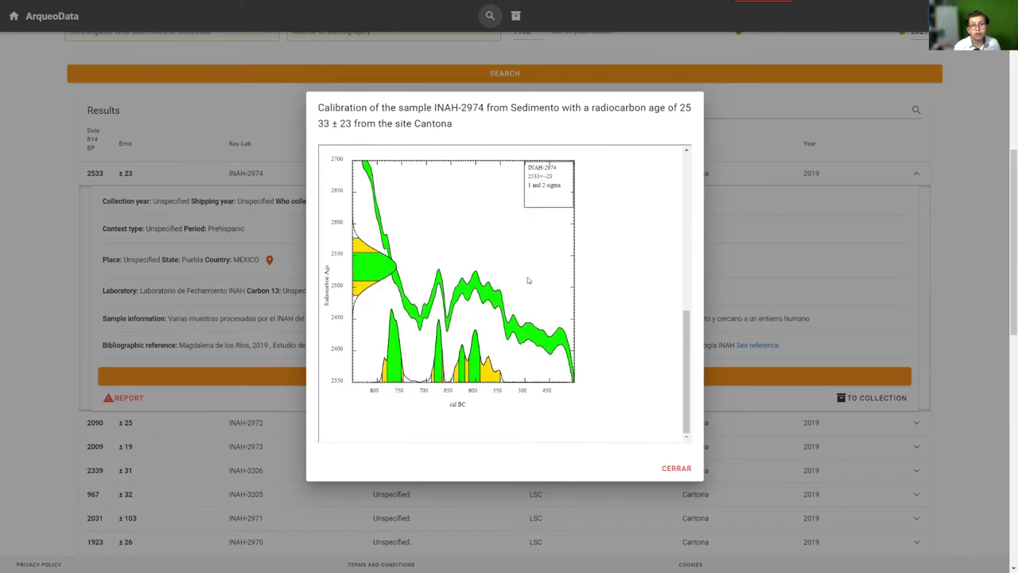
left_click(676, 469)
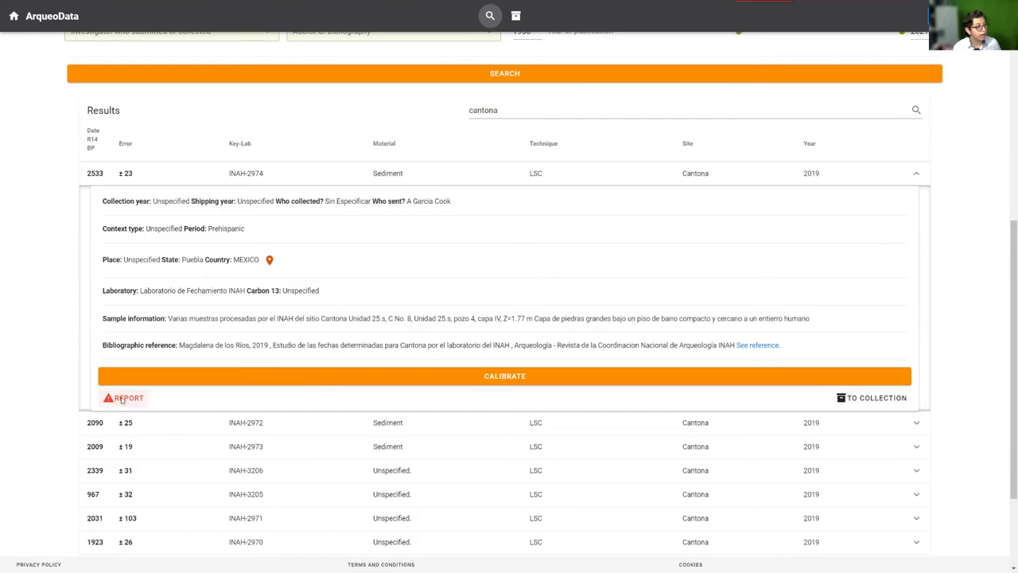
left_click(121, 400)
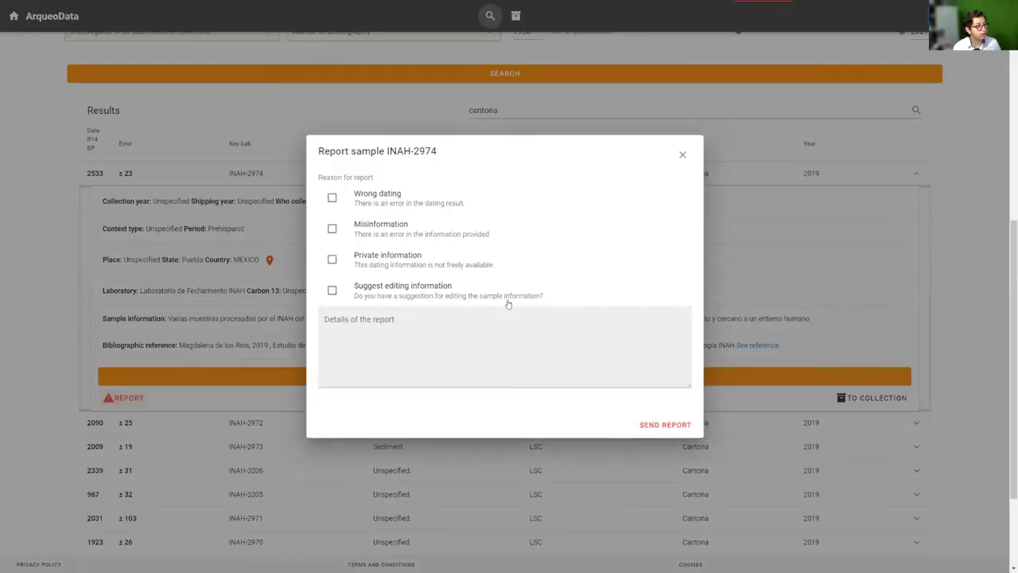
left_click(682, 154)
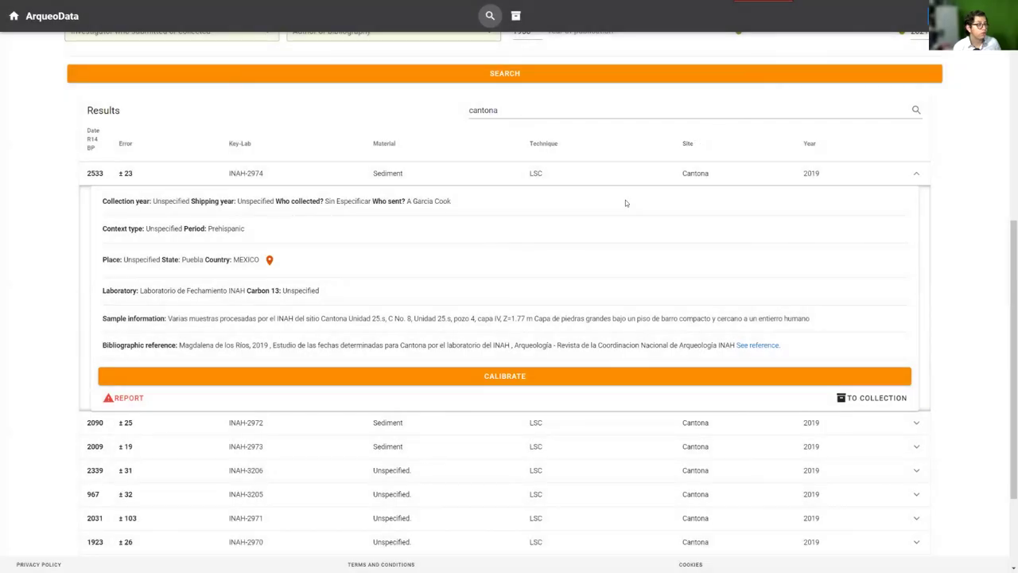
left_click(871, 398)
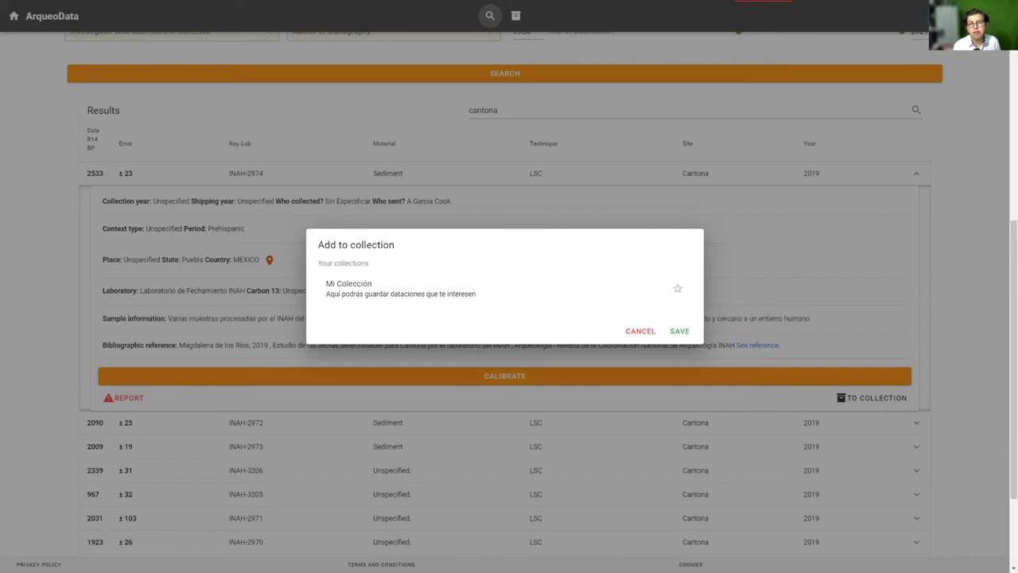
left_click(641, 330)
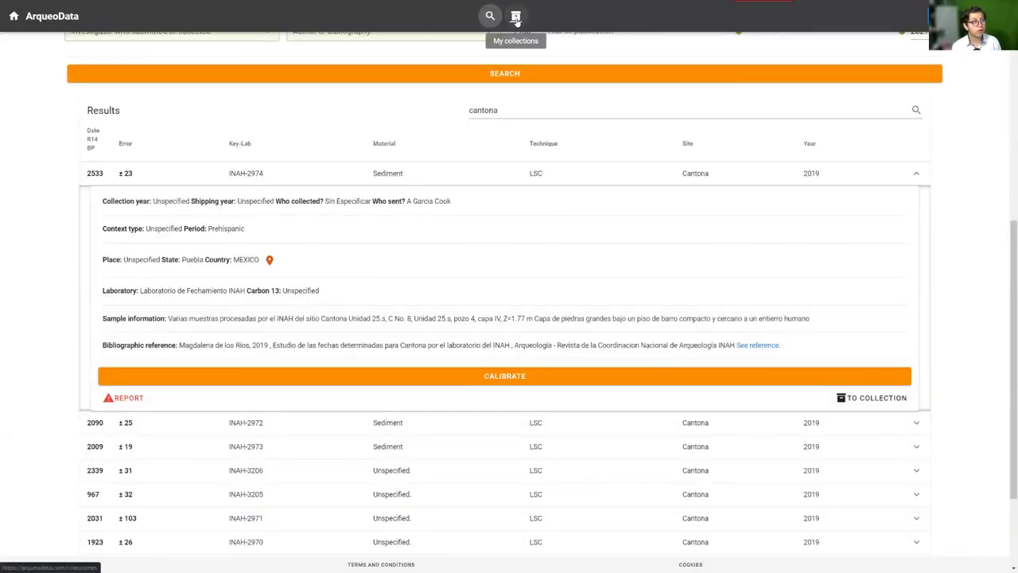
Go to My collections, look over Mi Colección and My records, and open Mi Colección
left_click(517, 18)
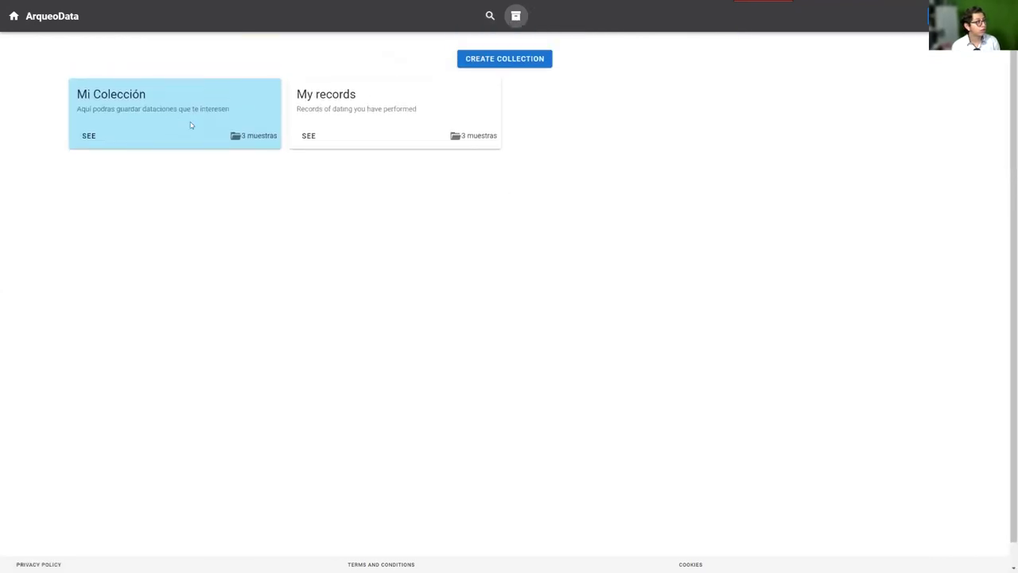
left_click_drag(88, 95, 261, 123)
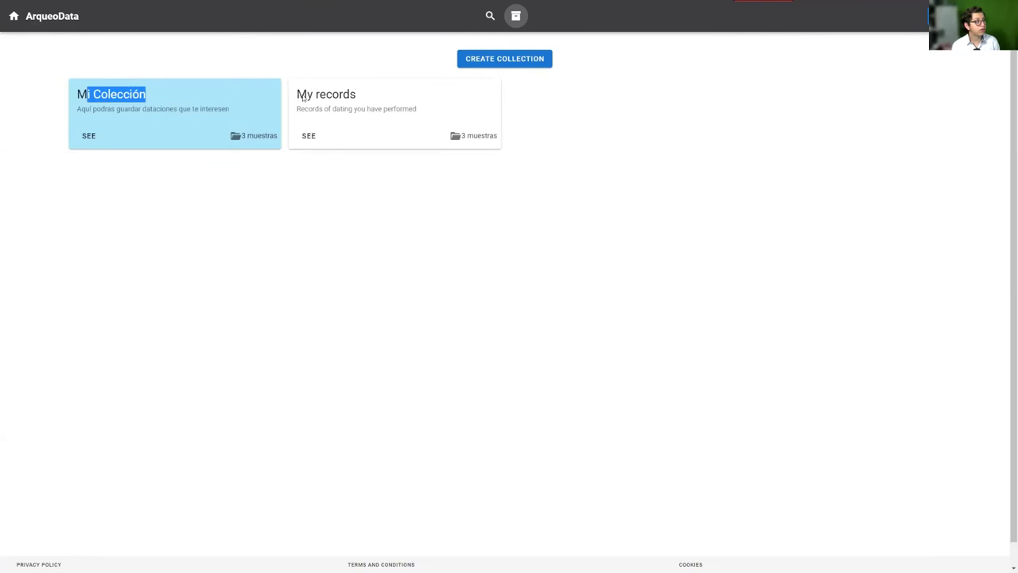
left_click_drag(303, 97, 389, 101)
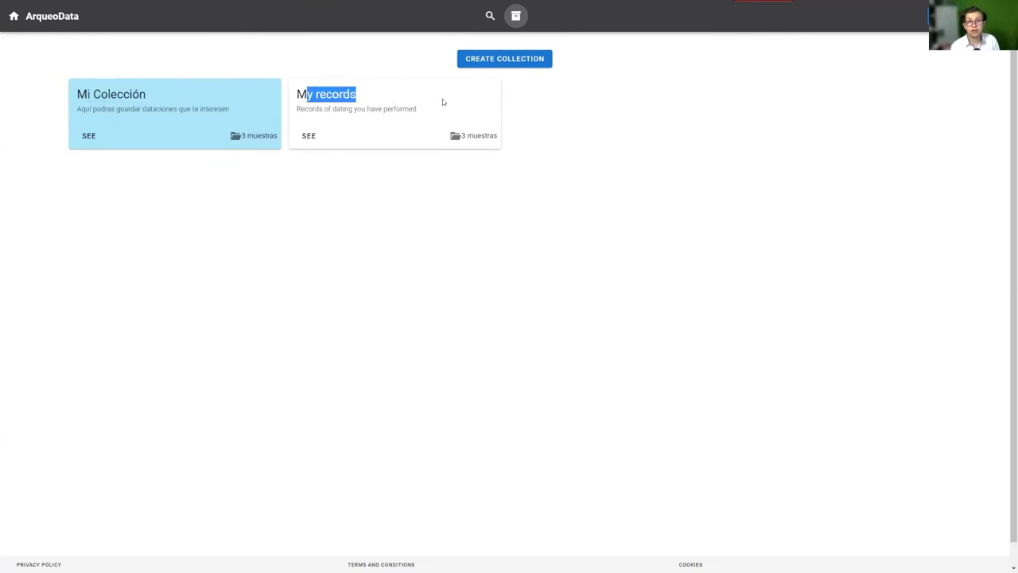
left_click(426, 98)
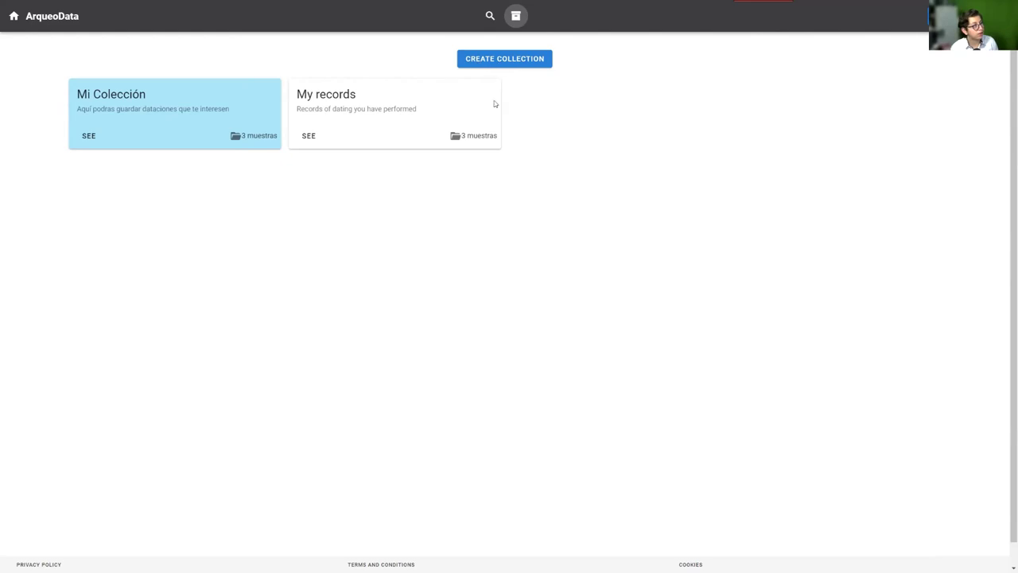
left_click(87, 140)
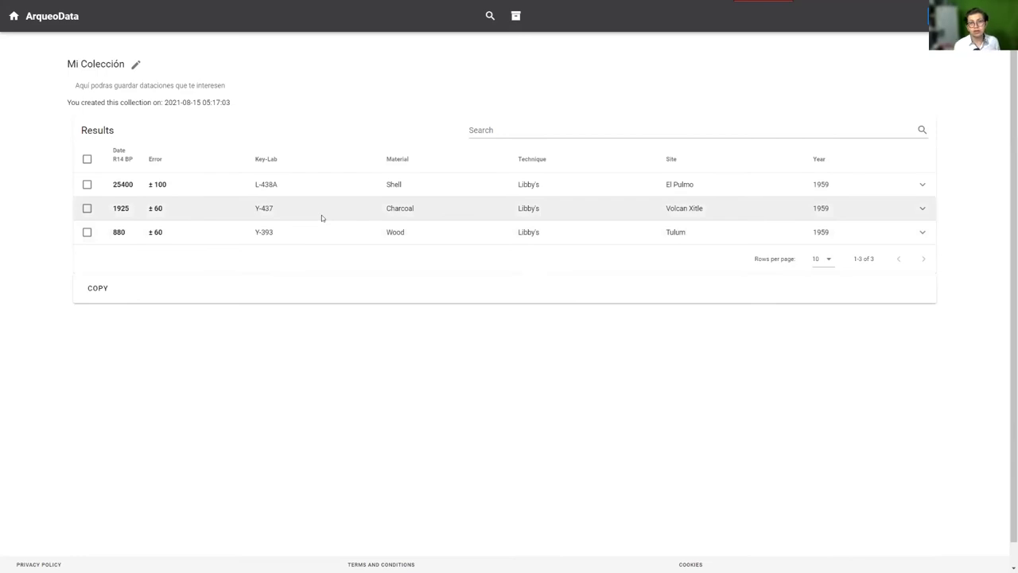
left_click(923, 209)
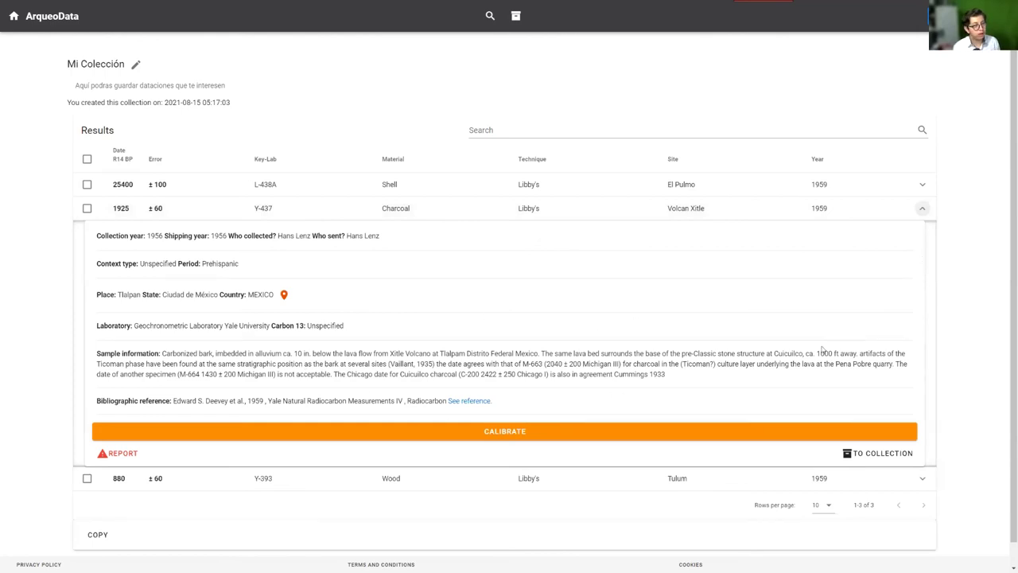
left_click(922, 211)
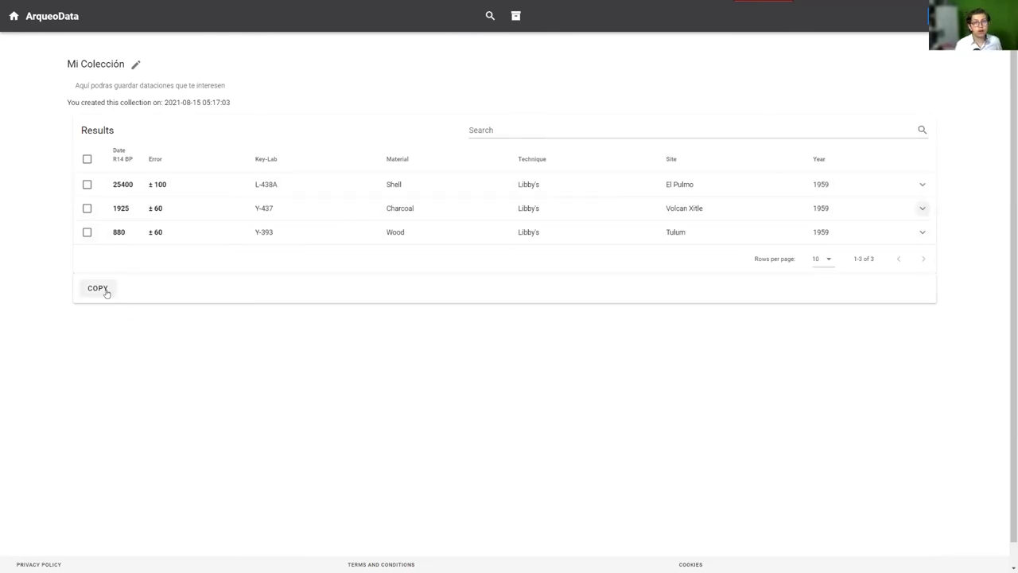
left_click(87, 184)
left_click(86, 208)
left_click(87, 232)
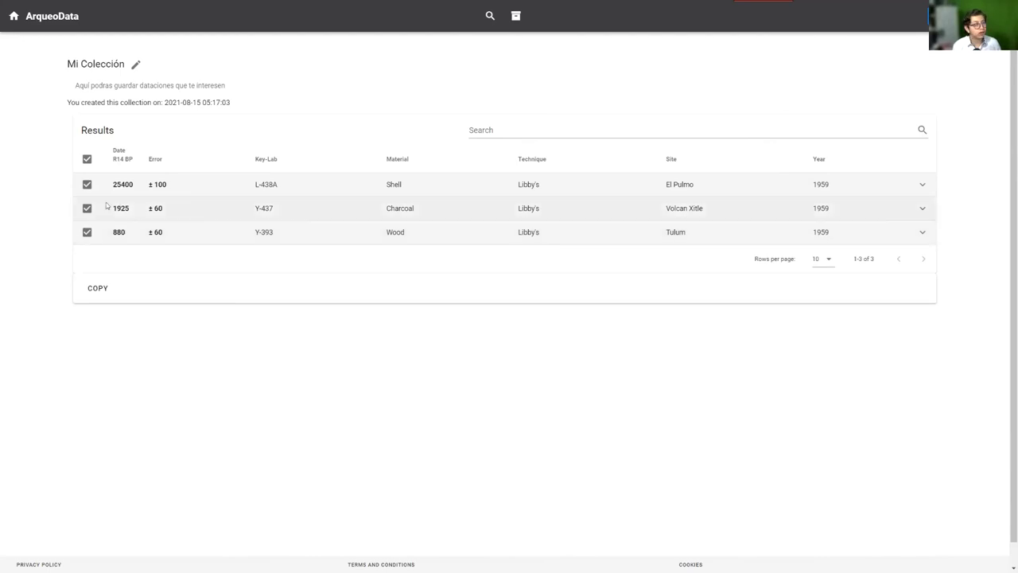
left_click(87, 232)
left_click(88, 207)
left_click(88, 184)
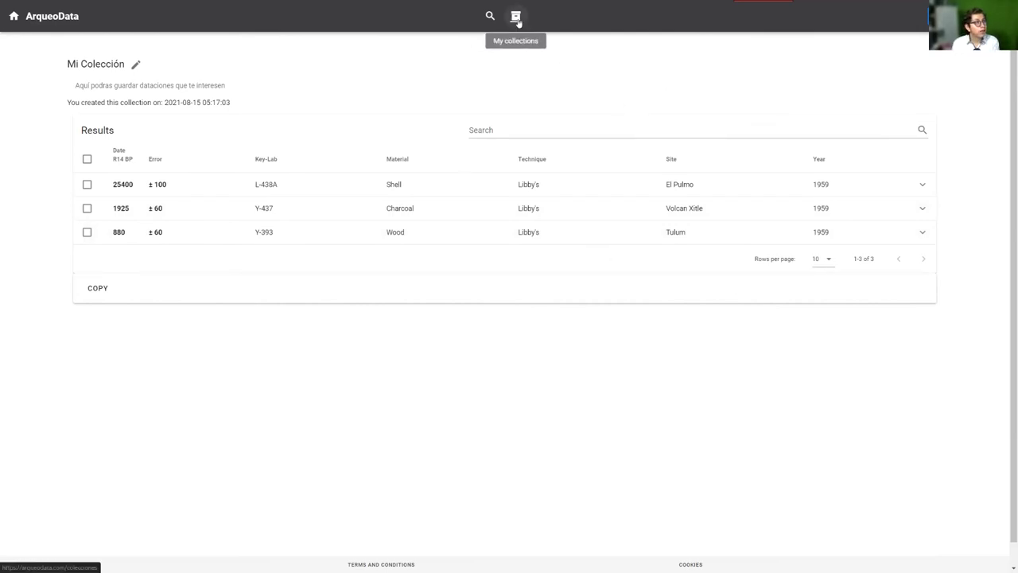
Return to the collections list showing Mi Colección and My records, 3 samples each
left_click(516, 16)
left_click_drag(293, 94, 401, 104)
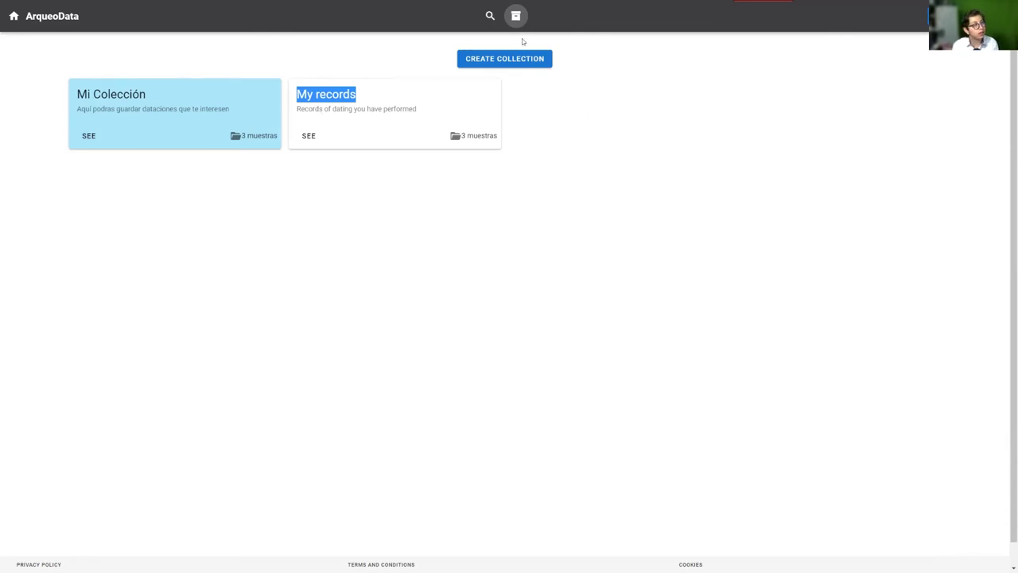
left_click(795, 203)
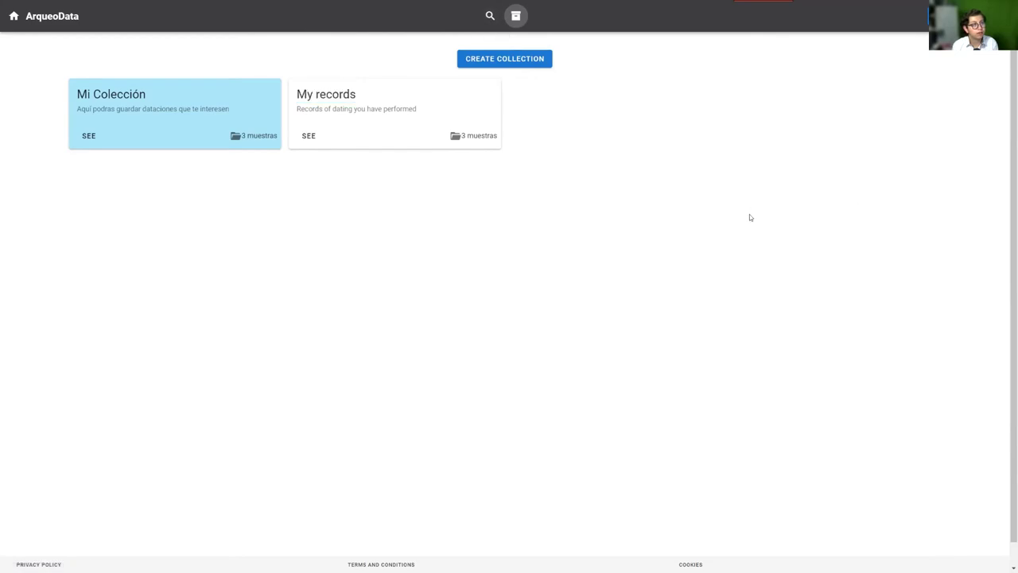
left_click_drag(291, 88, 441, 107)
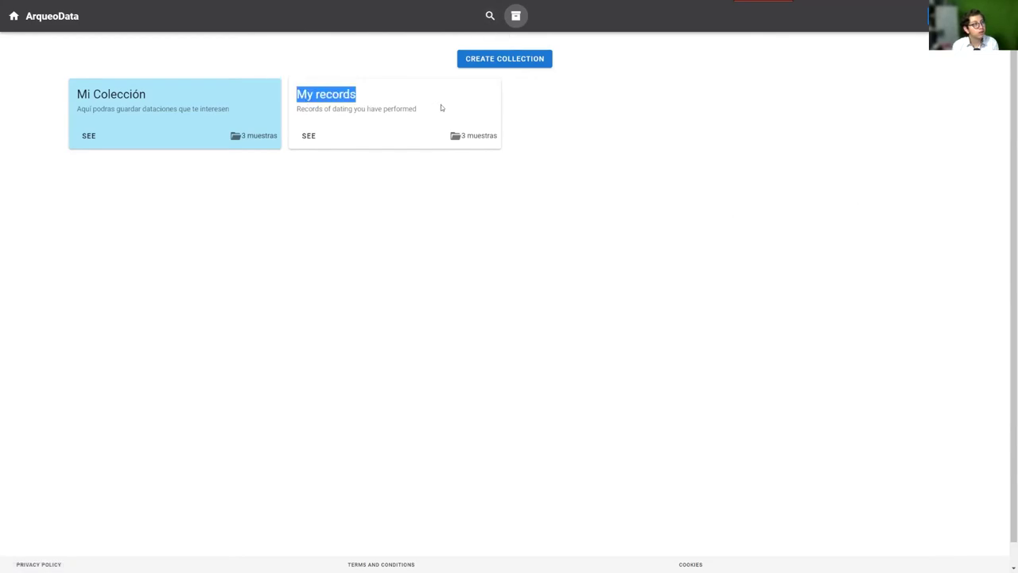
left_click(821, 72)
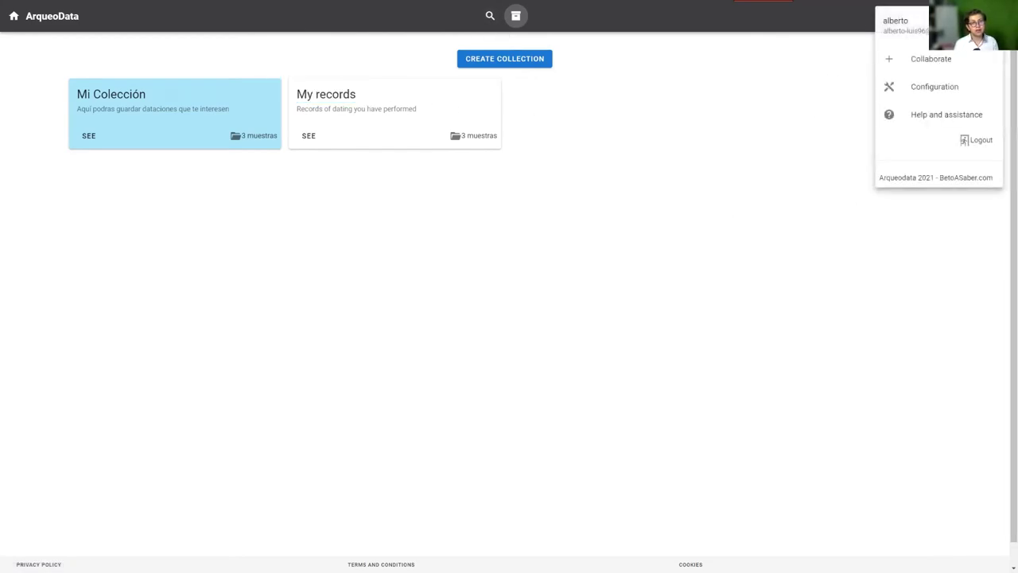
Start Collaborate from the account menu, reaching Bibliographic data with 76 references
left_click(824, 66)
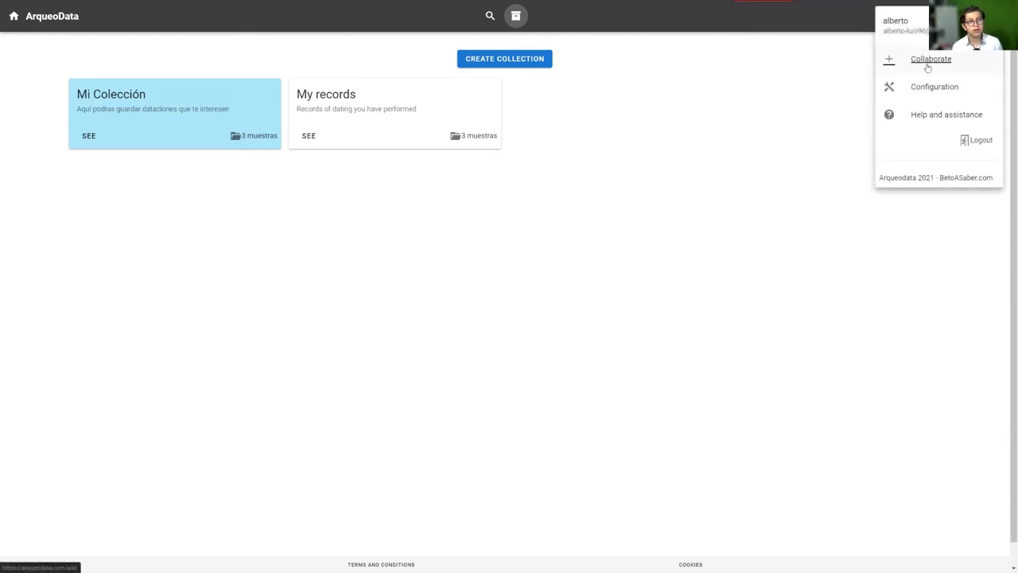
left_click(931, 60)
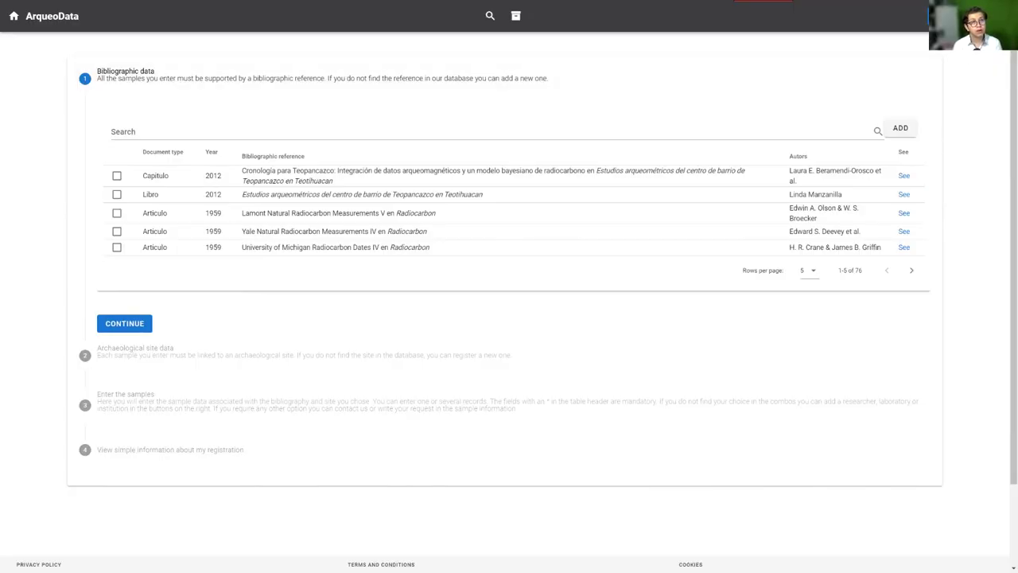
left_click(995, 16)
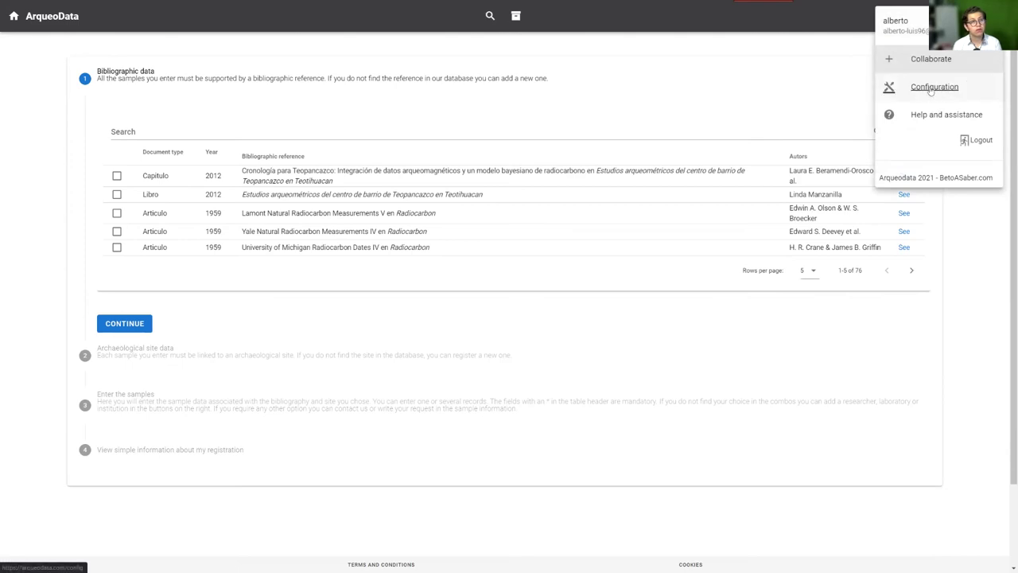
Empty the Cellphone field in Advanced configuration, save the settings and dismiss the saved notice
left_click(930, 89)
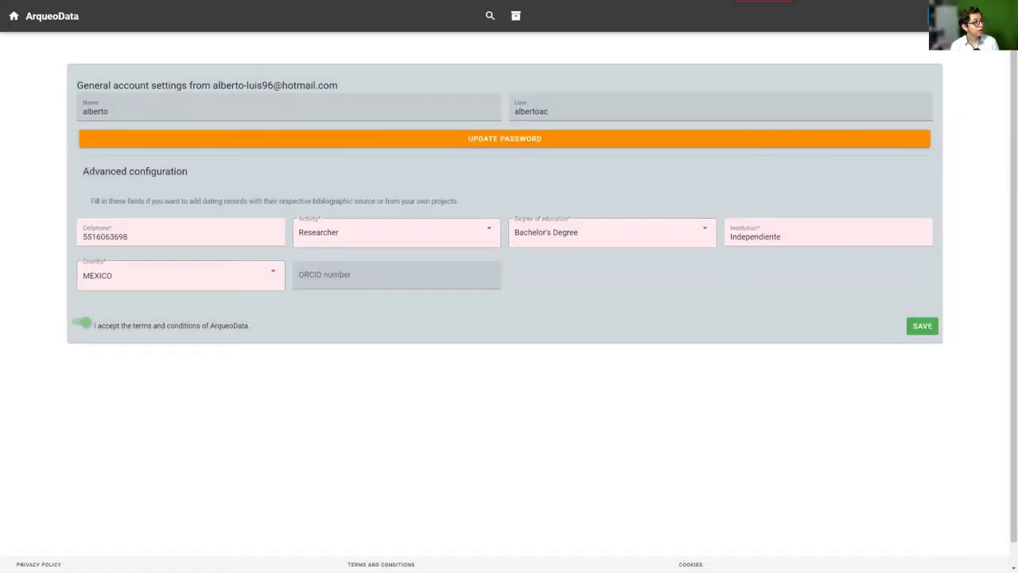
left_click_drag(89, 172, 293, 191)
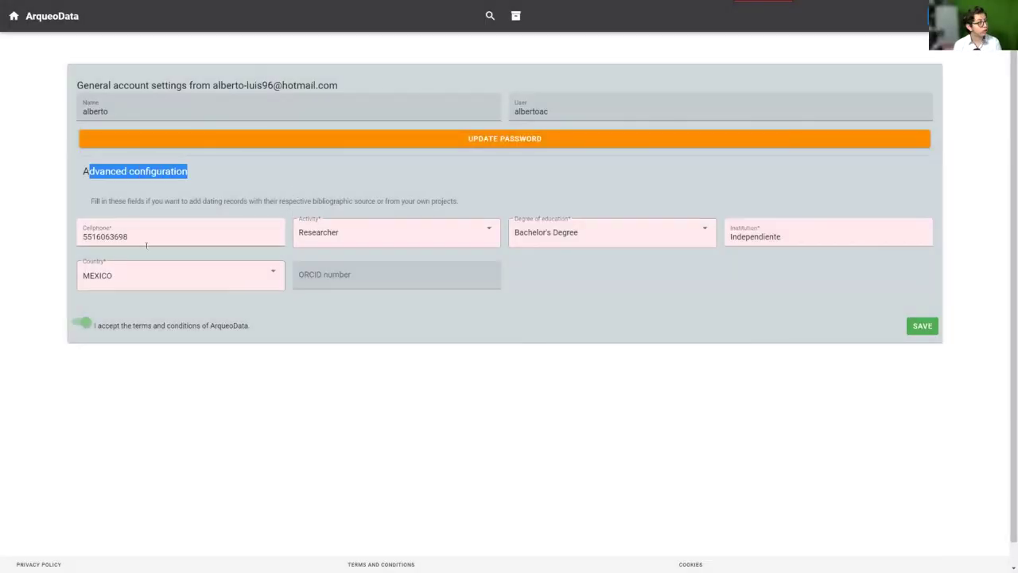
left_click(148, 242)
double_click(151, 237)
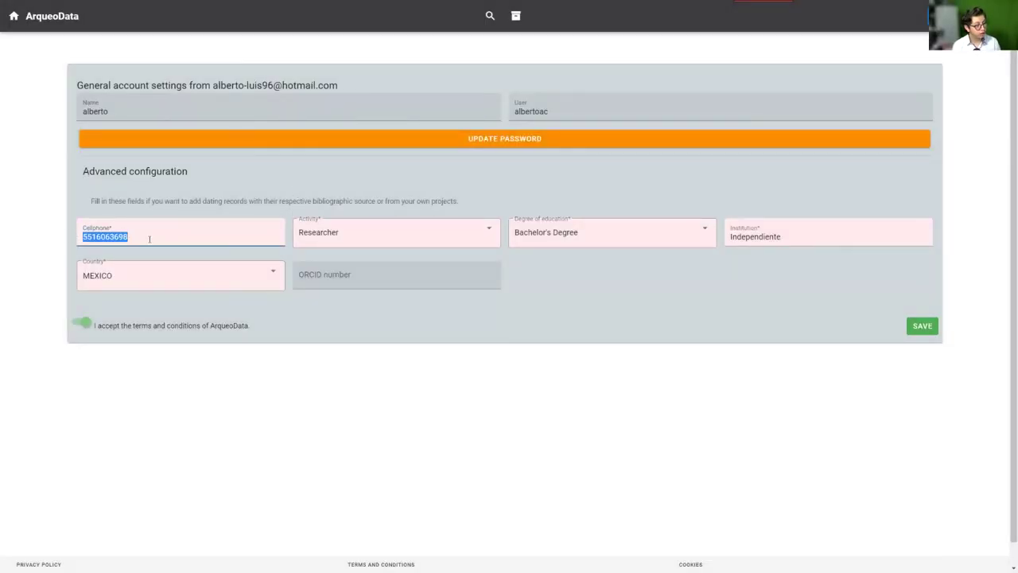
key("BackSpace")
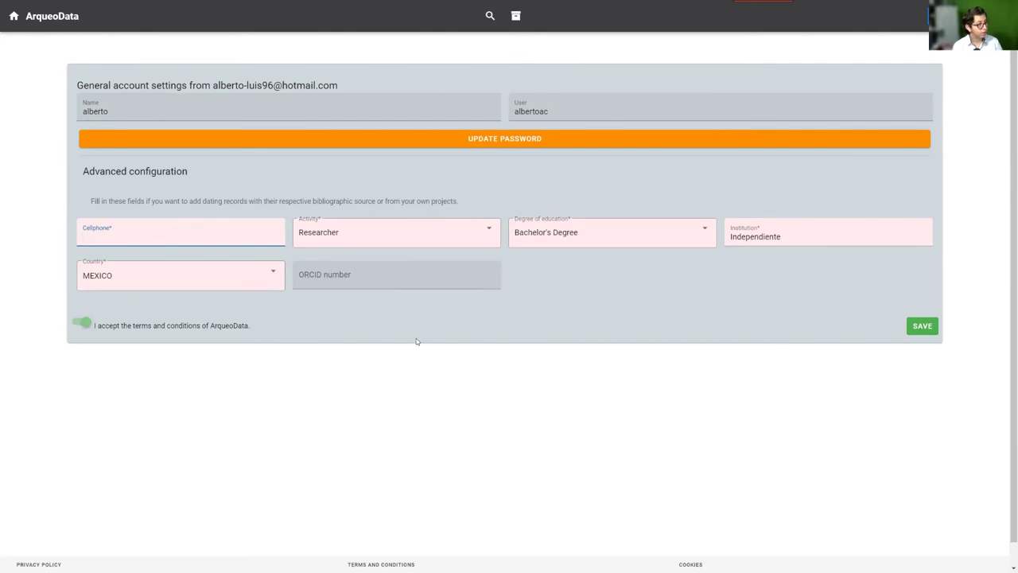
left_click(416, 342)
left_click(923, 326)
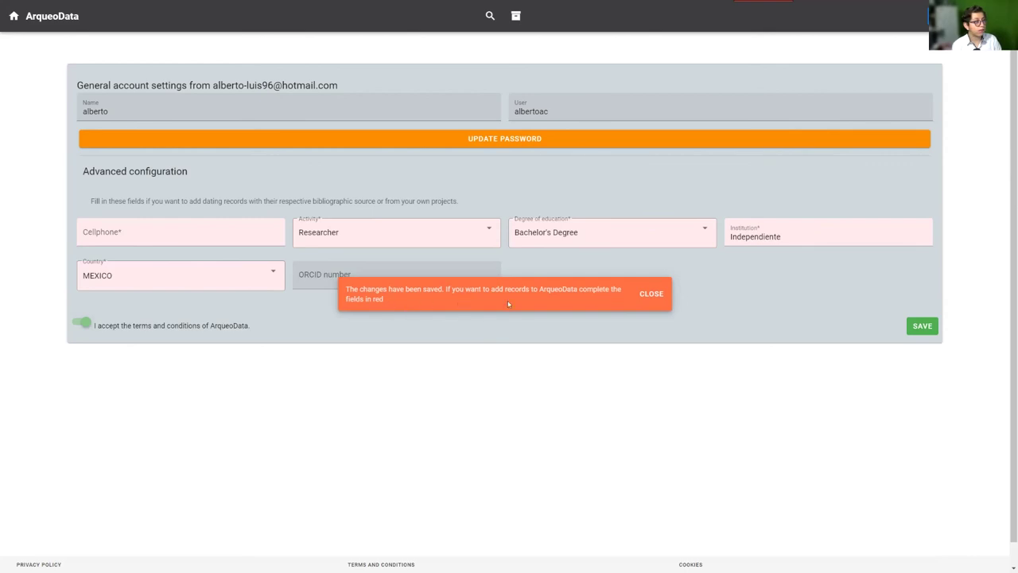
left_click(651, 293)
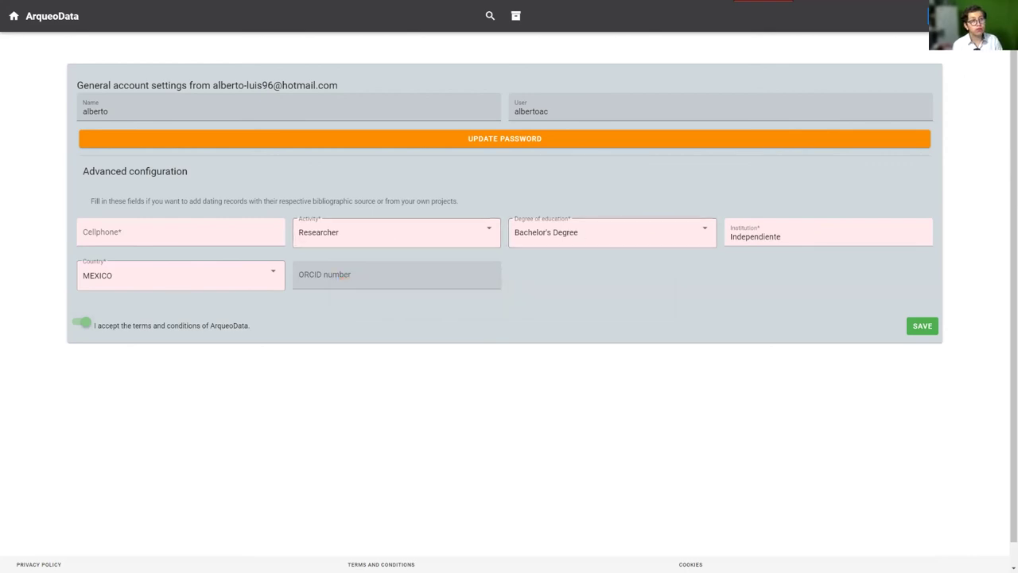
Enter the account's cellphone number in the advanced configuration form and save it
left_click(947, 16)
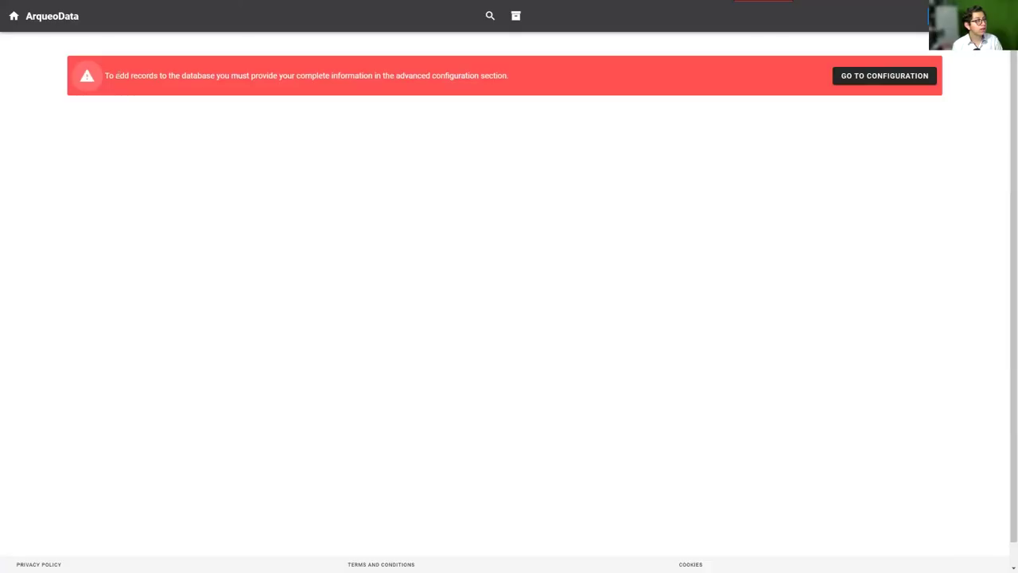
left_click_drag(117, 76, 407, 91)
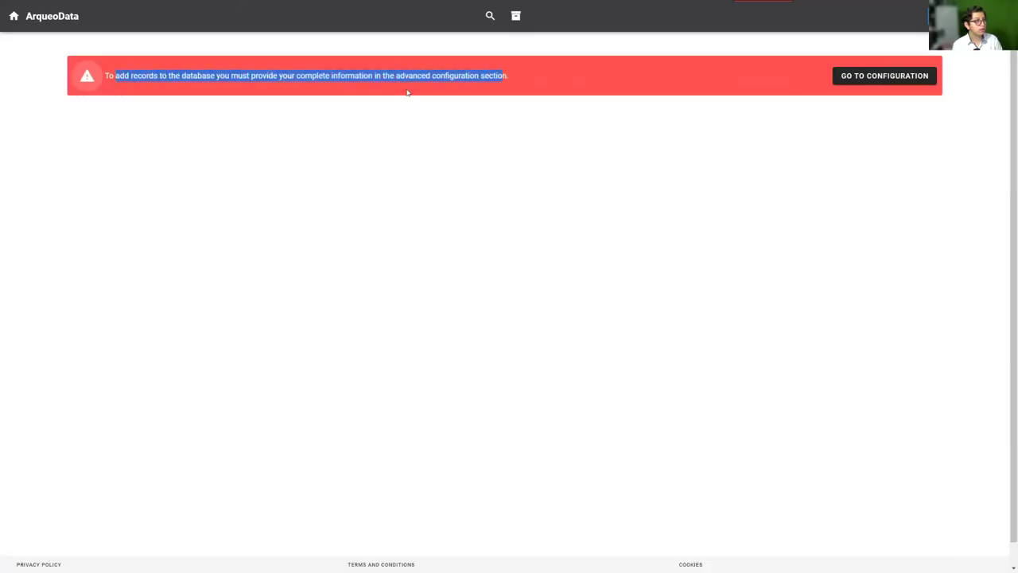
left_click(194, 82)
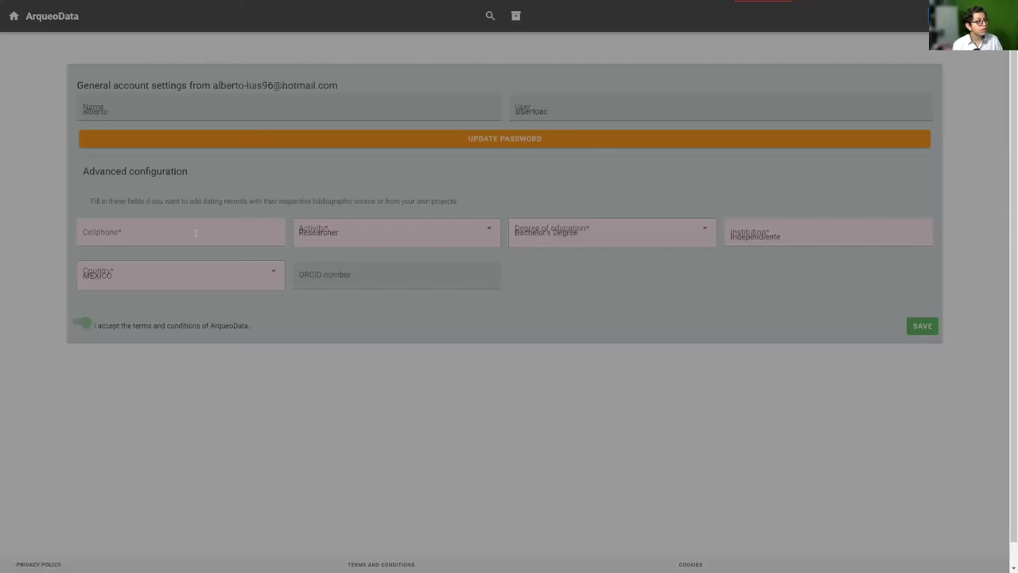
left_click(193, 233)
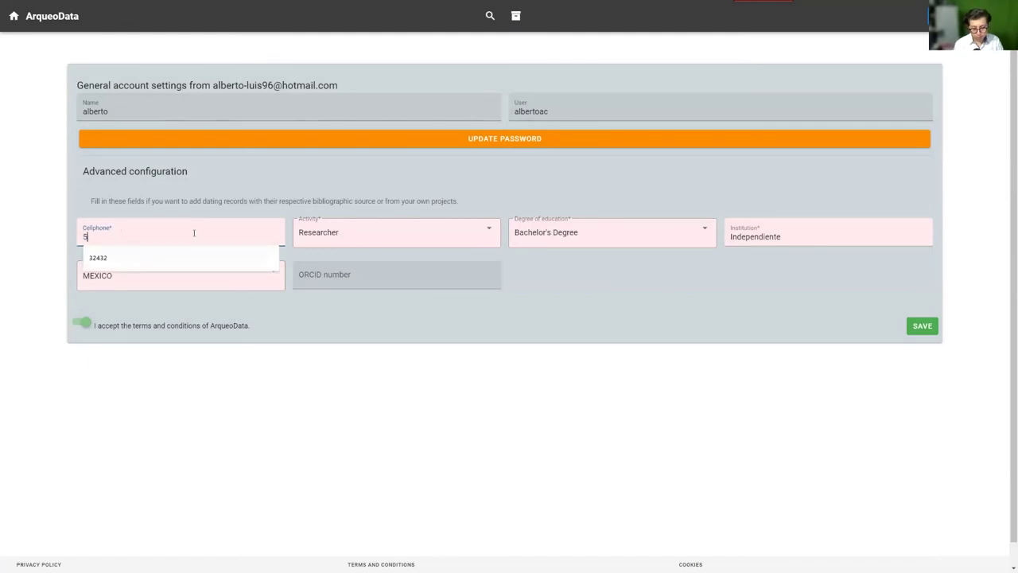
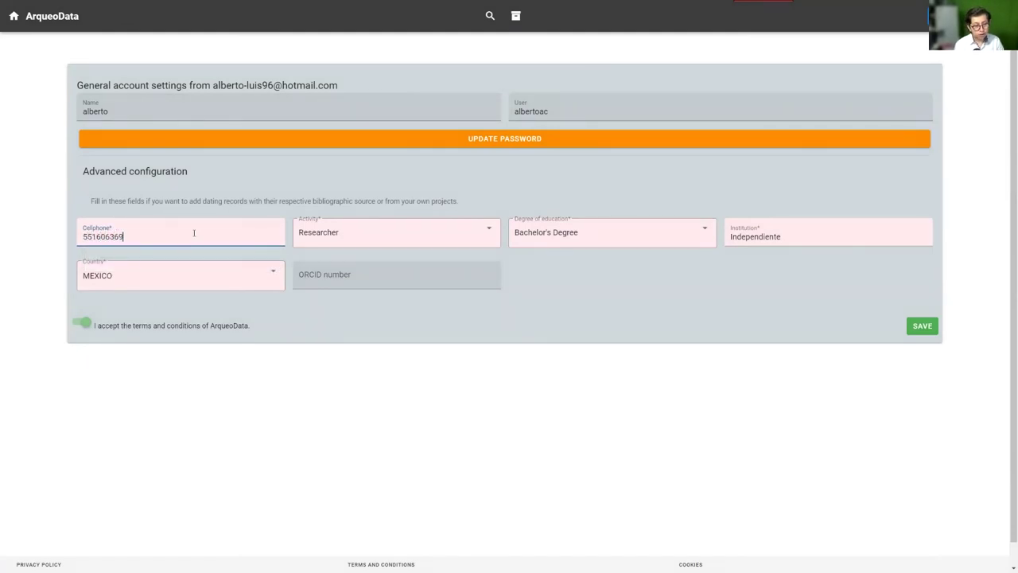
left_click(923, 328)
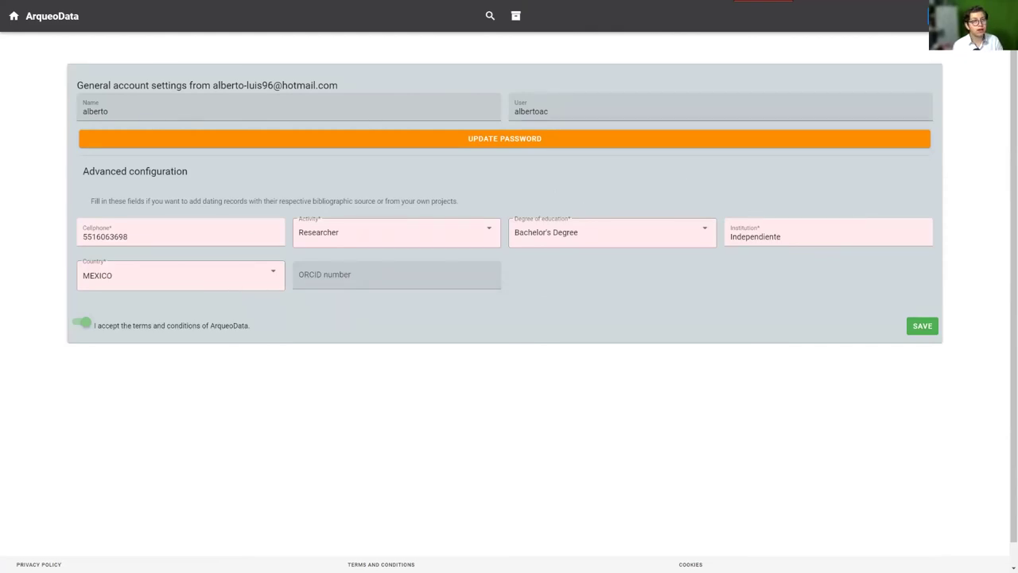
Start the Collaborate wizard, then open and close the new bibliographic source form
left_click(990, 16)
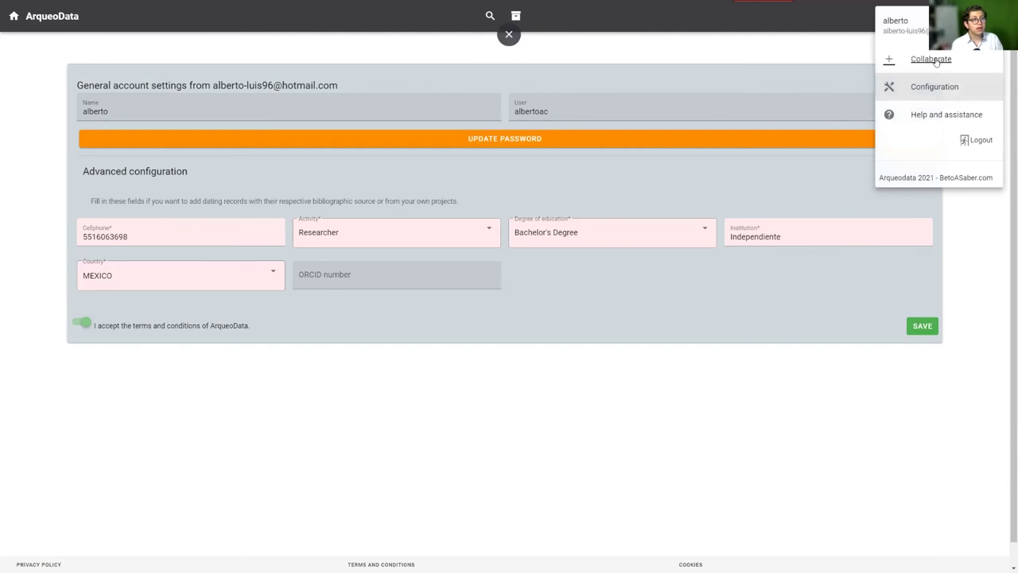
left_click(936, 61)
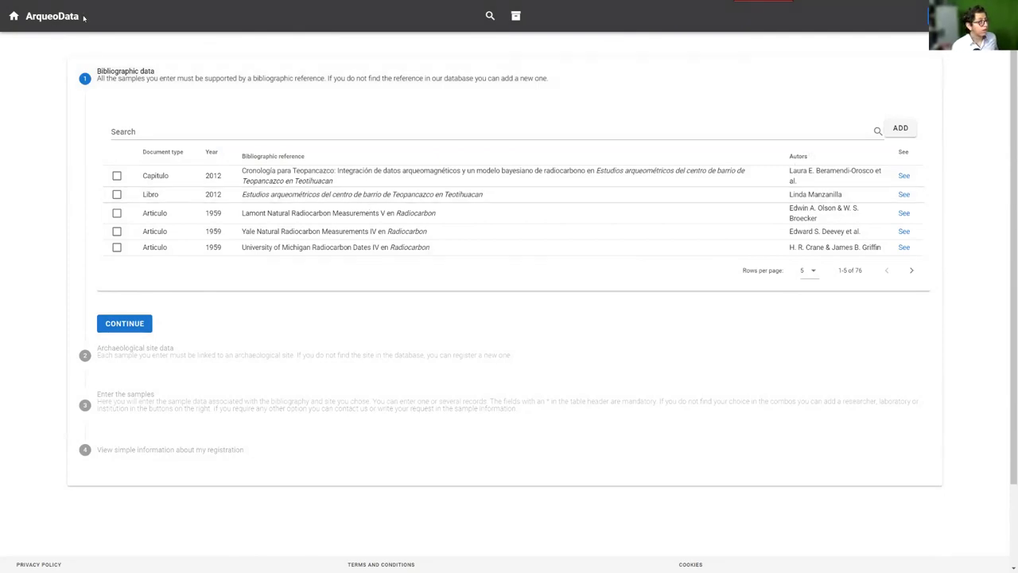
left_click(901, 131)
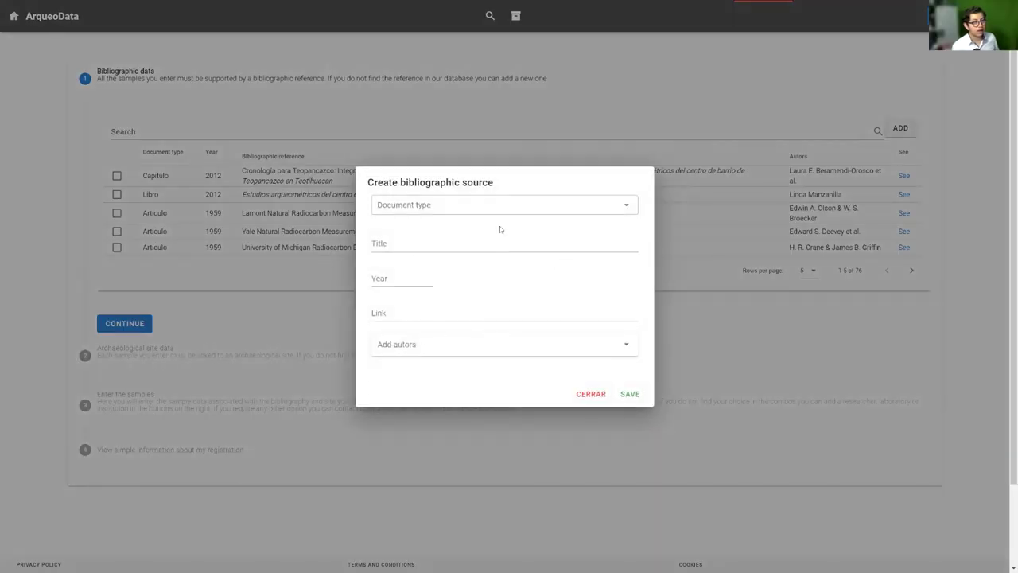
left_click(587, 394)
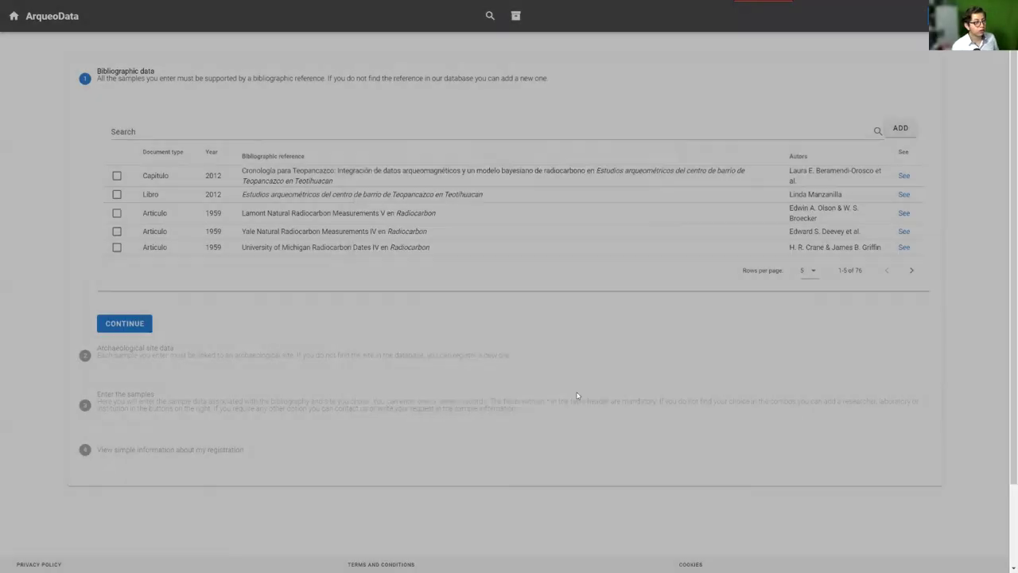
Reopen the new-source form, try document types Article then Book, and close it unsaved
left_click(901, 128)
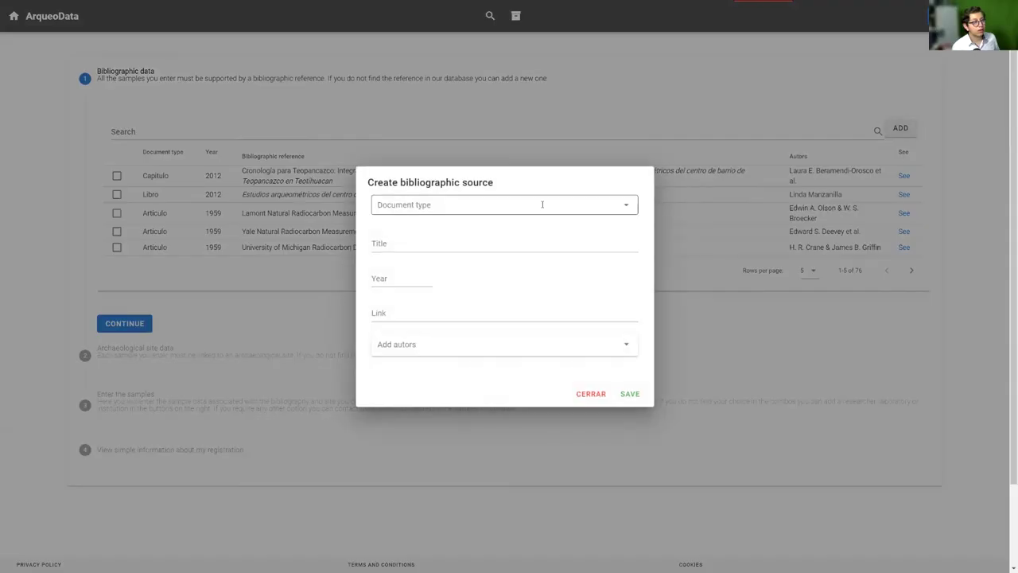
left_click(509, 205)
left_click(396, 229)
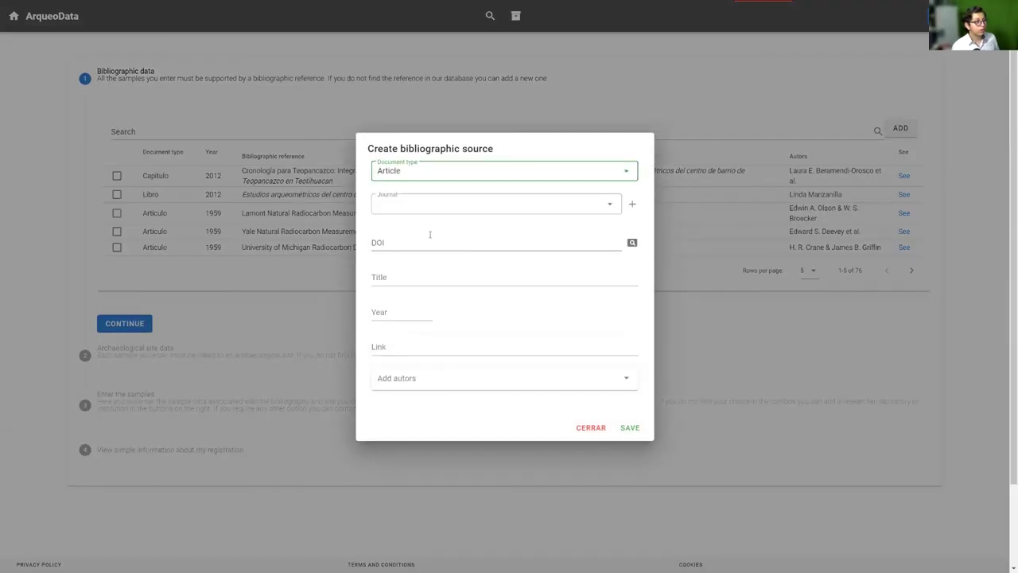
left_click(417, 241)
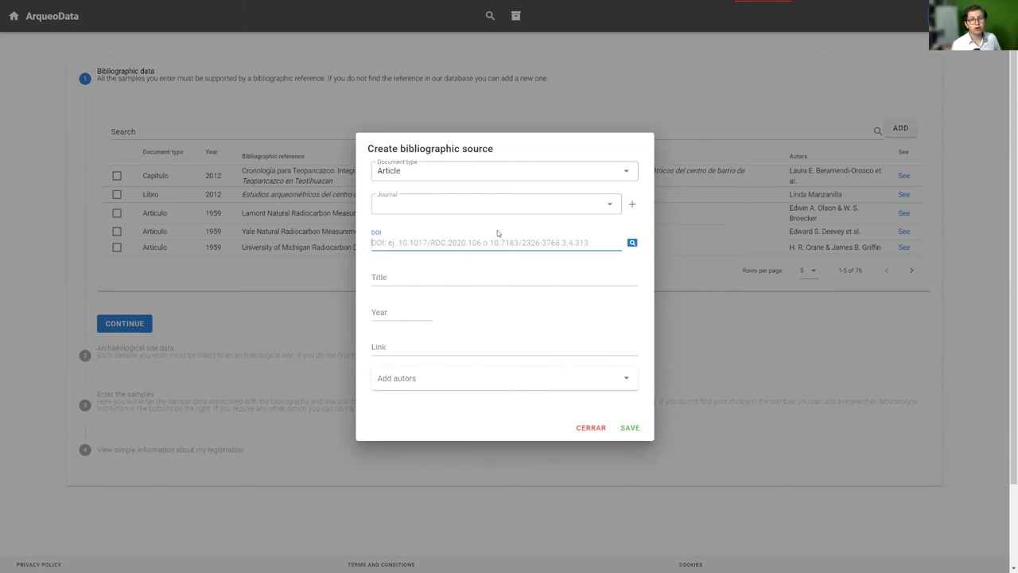
left_click(483, 176)
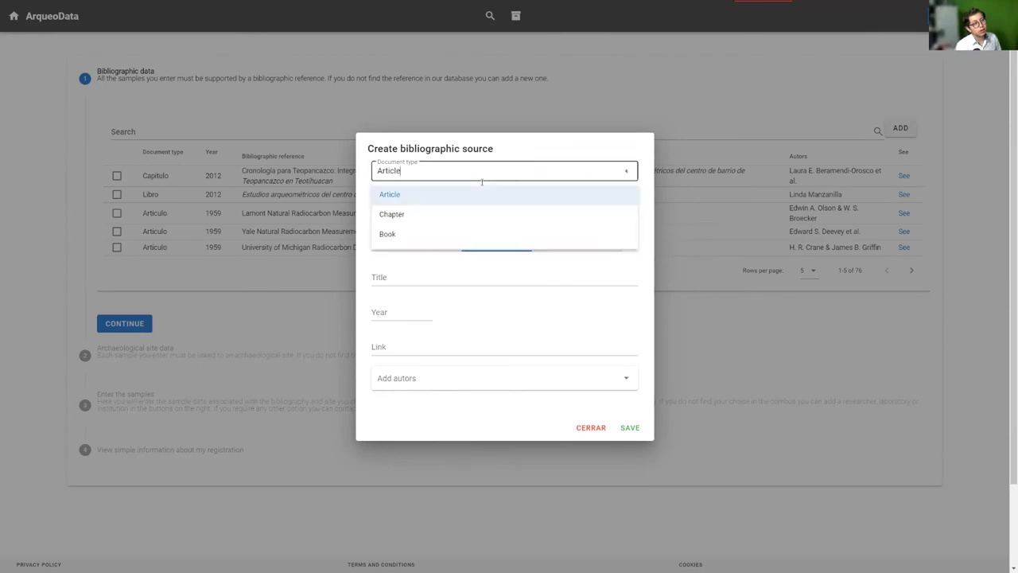
left_click(396, 236)
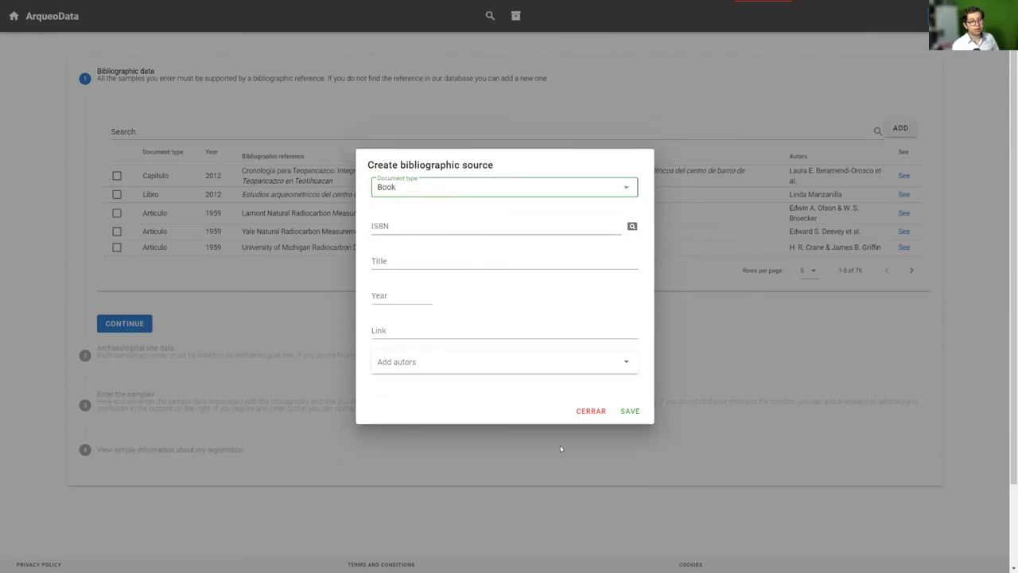
left_click(579, 412)
Select the Lamont Natural Radiocarbon Measurements V reference and continue to the site step
left_click(116, 212)
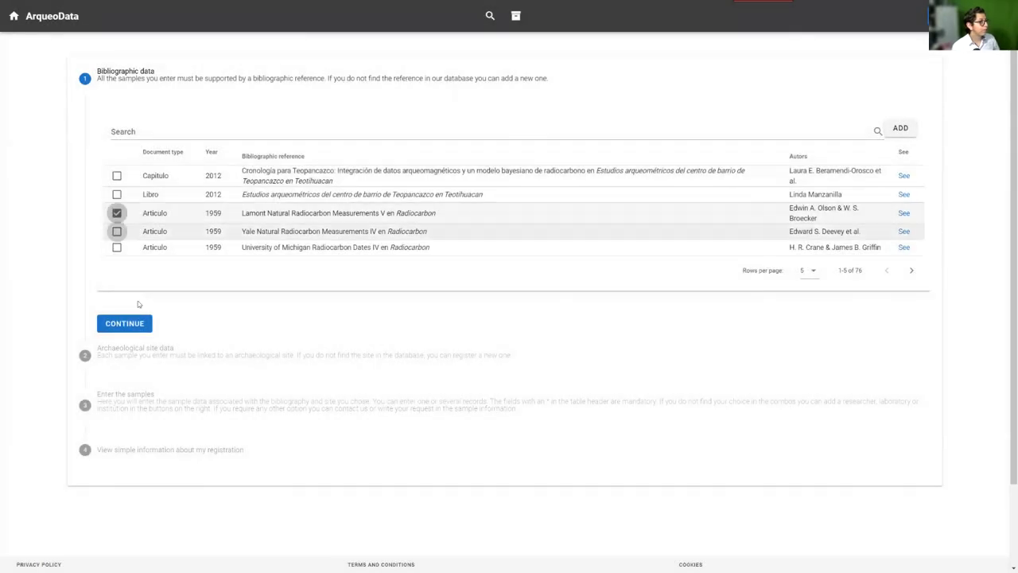
left_click(123, 323)
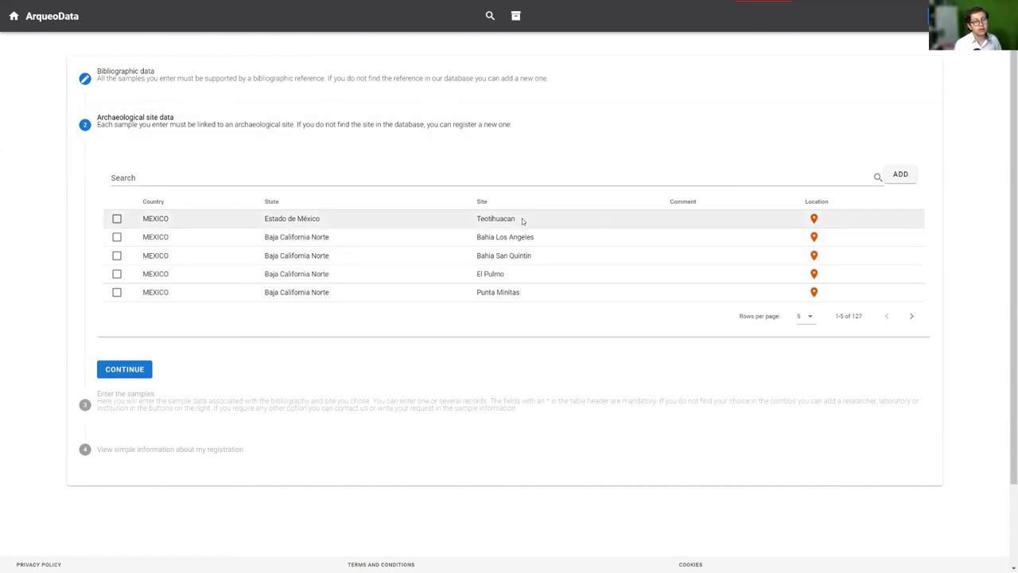
left_click_drag(484, 227, 521, 298)
left_click(520, 298)
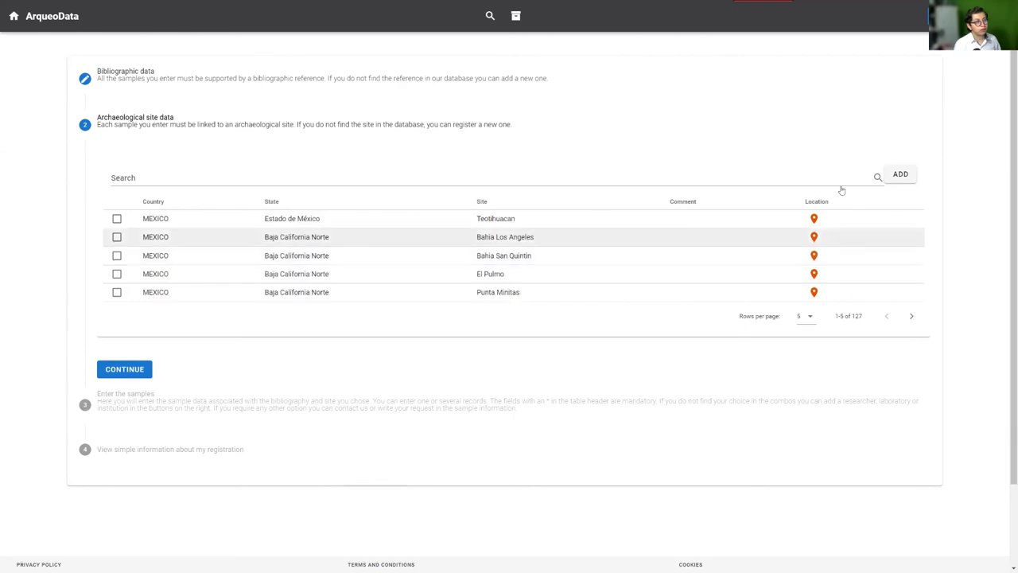
Cancel the new-site form, choose the Bahia San Quintin site and continue to sample entry
left_click(900, 173)
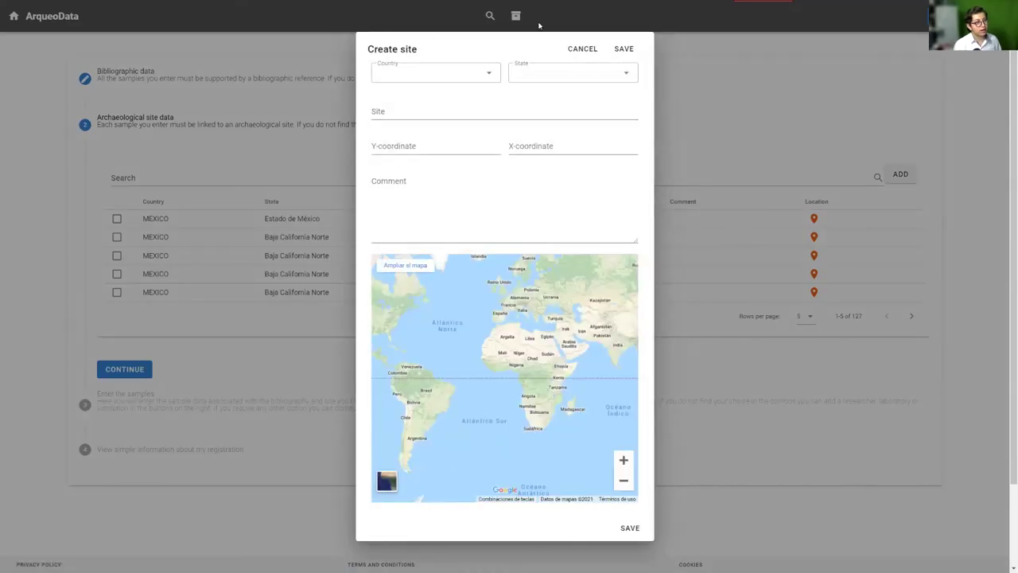
left_click(582, 49)
left_click(117, 256)
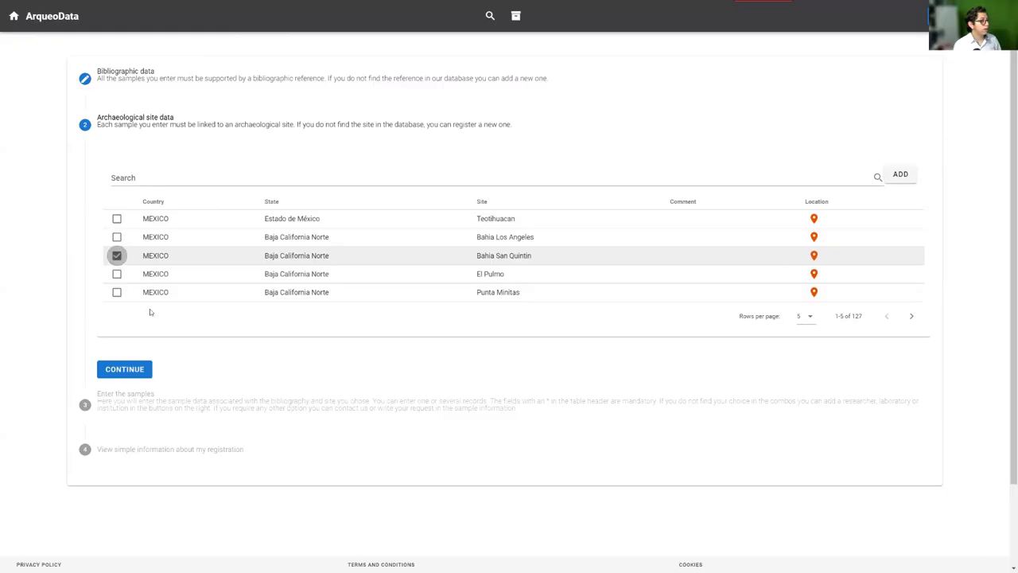
left_click(124, 369)
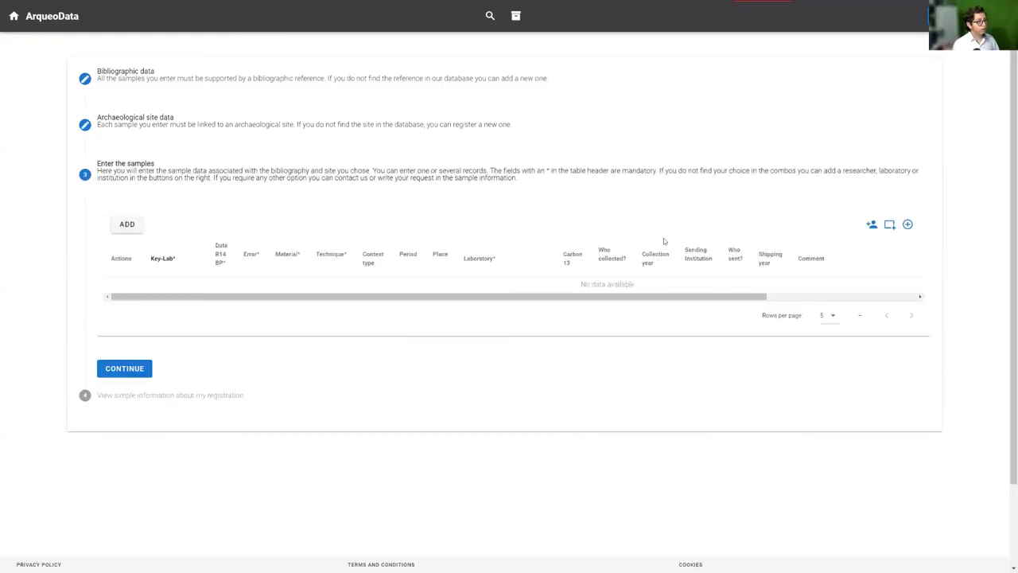
Add two empty sample rows and set the first row's Key-Lab to 'dffgfdg'
left_click_drag(438, 299, 703, 302)
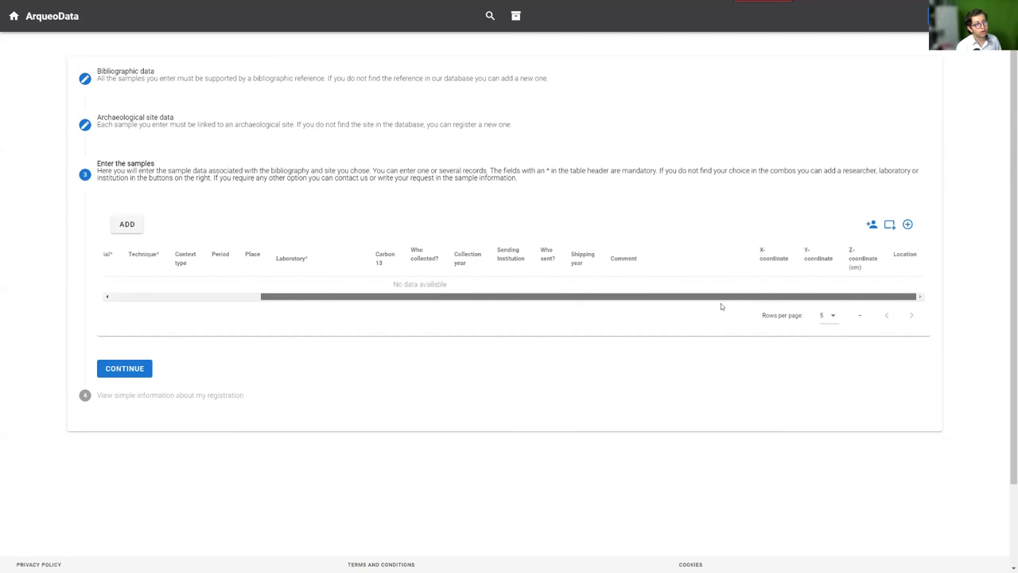
left_click(124, 226)
left_click(126, 225)
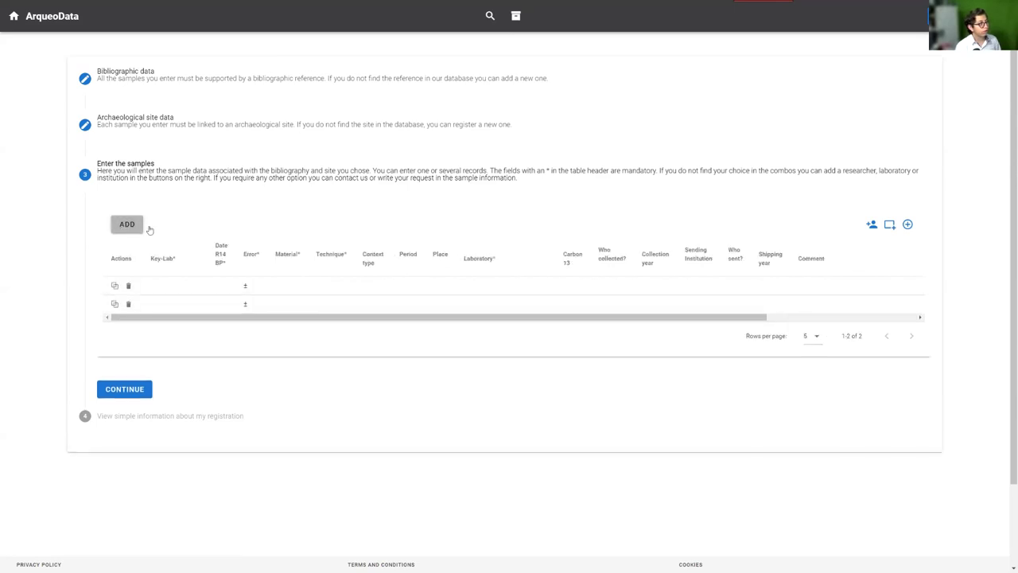
left_click(165, 289)
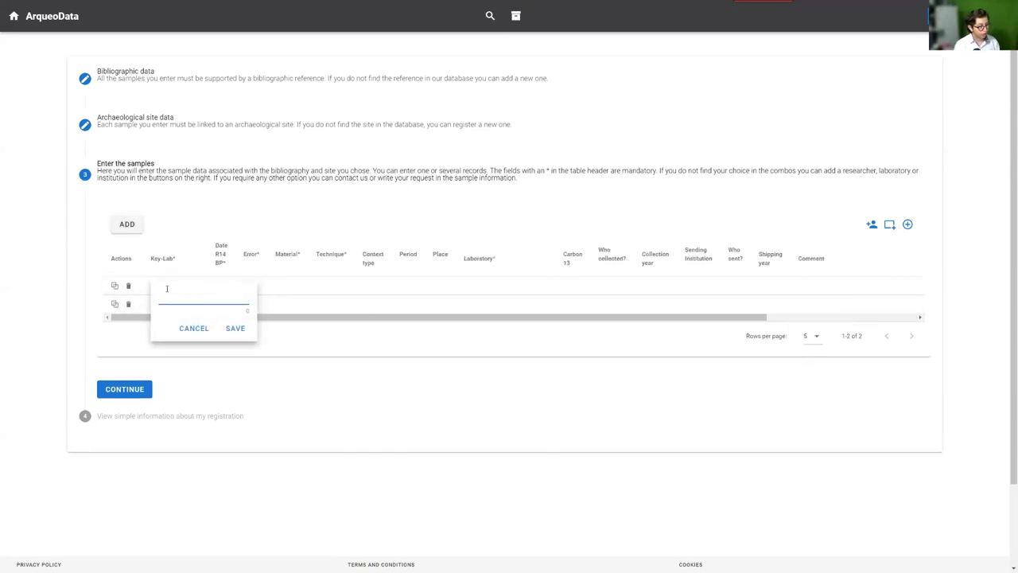
type("dffgfdg")
left_click(234, 329)
left_click(220, 290)
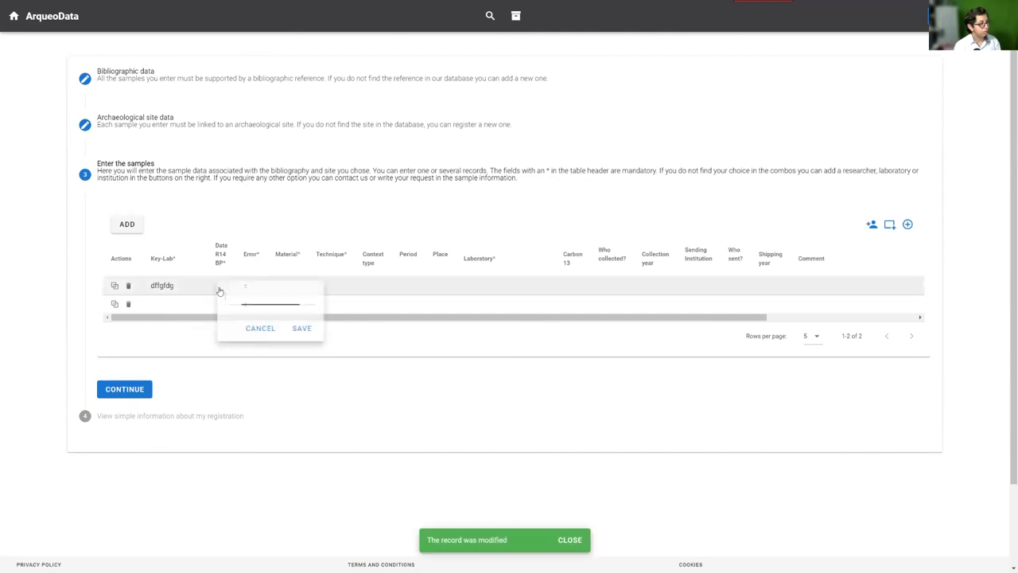